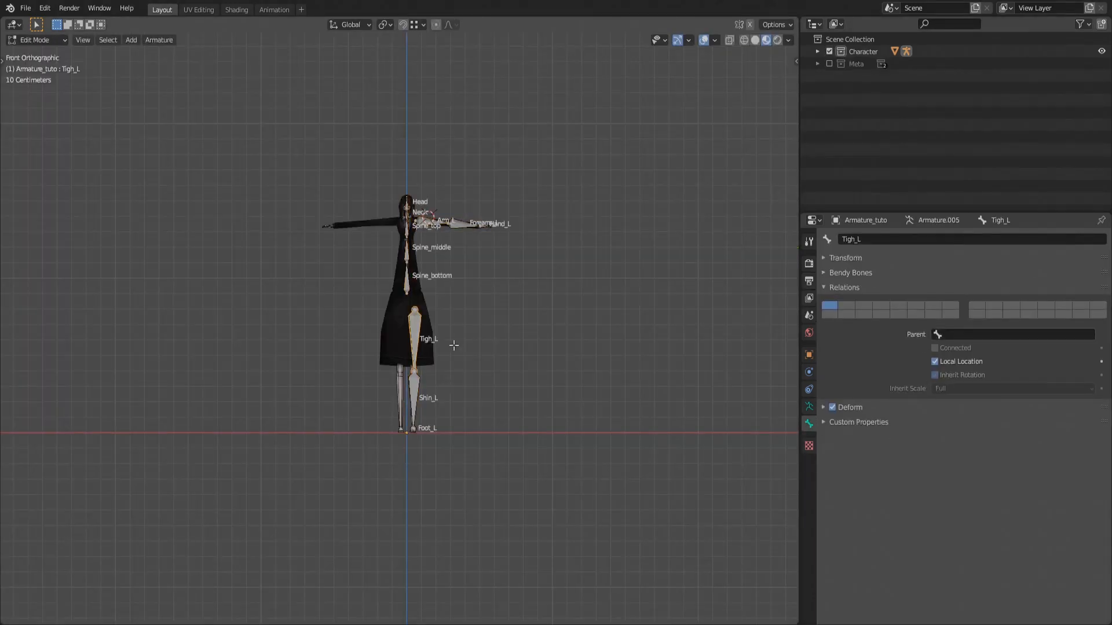
{"action": "key", "text": "w"}
{"action": "left_click", "coordinate": [440, 445]}
{"action": "scroll", "coordinate": [449, 397], "scroll_direction": "up", "scroll_amount": 3}
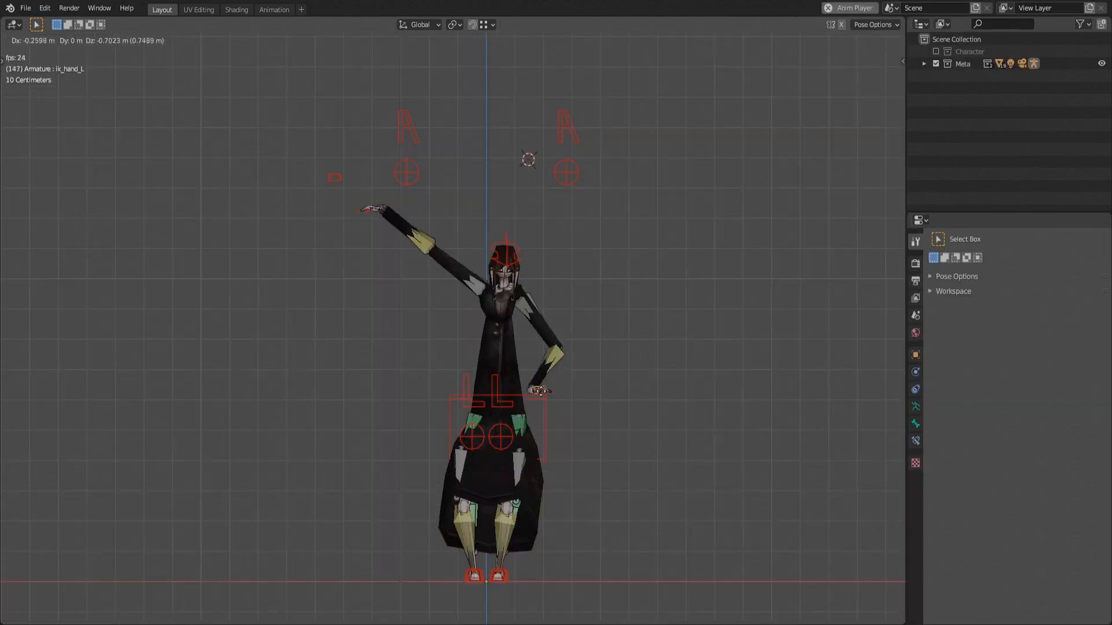
{"action": "left_click", "coordinate": [539, 392]}
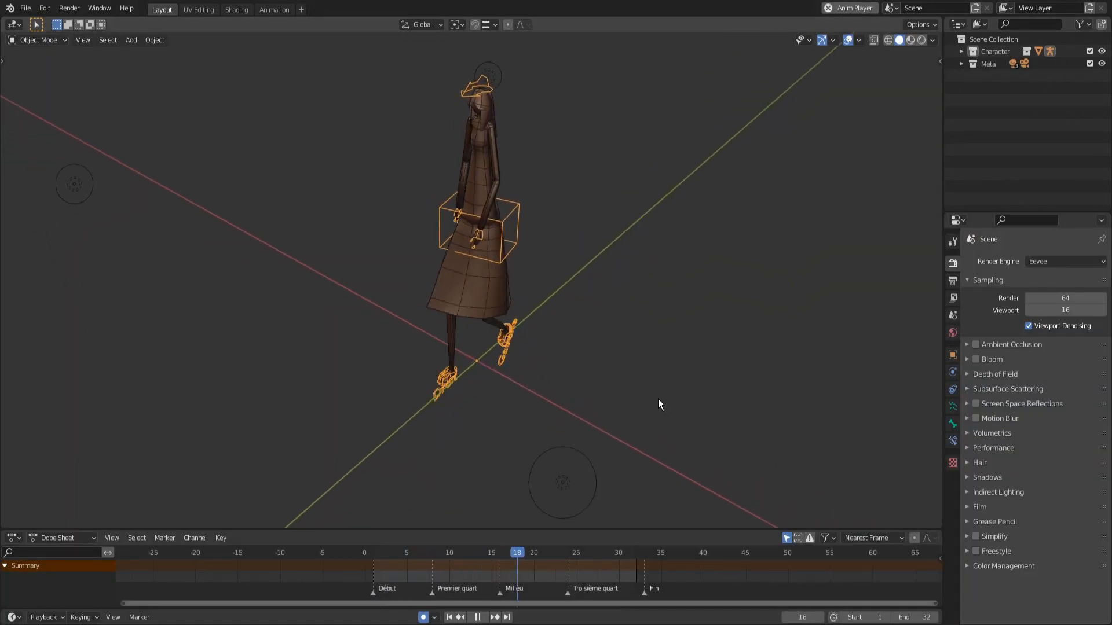
{"action": "middle_click_drag", "start_coordinate": [647, 394], "coordinate": [589, 360]}
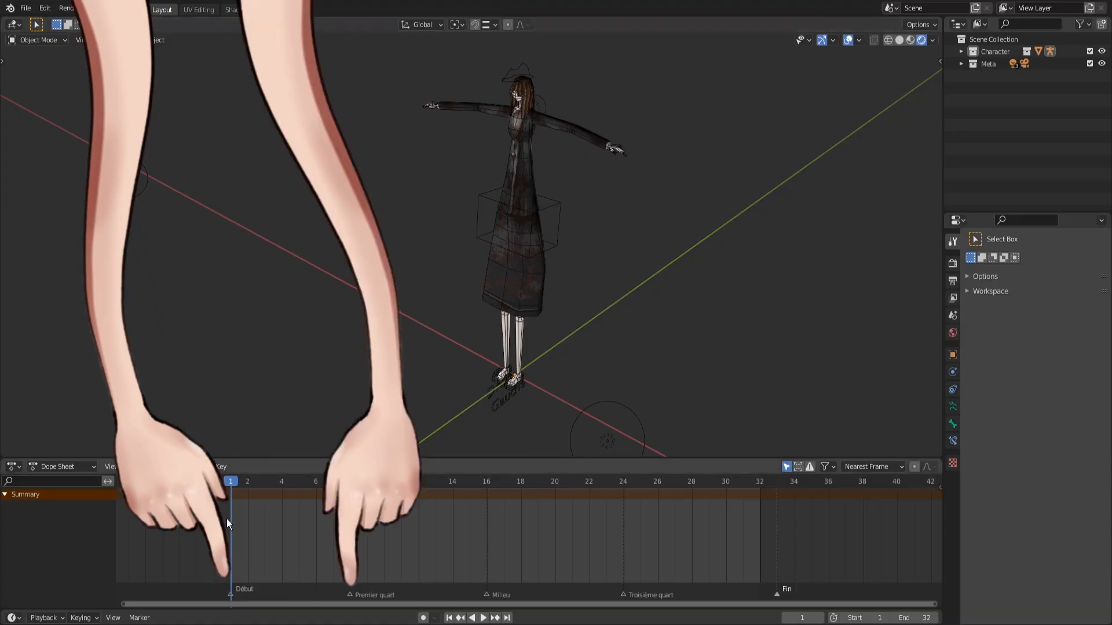
- Look through the frames between the timeline markers and enable automatic keyframe recording
{"action": "key", "text": "space"}
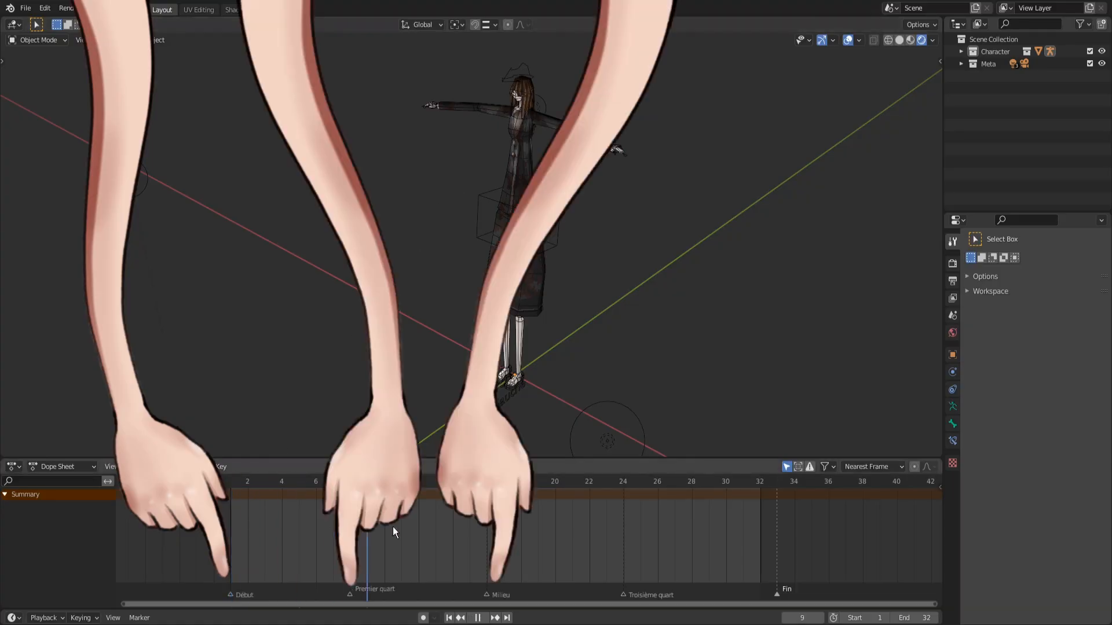
{"action": "mouse_move", "coordinate": [766, 519]}
{"action": "left_mouse_down"}
{"action": "mouse_move", "coordinate": [776, 518]}
{"action": "mouse_move", "coordinate": [467, 539]}
{"action": "left_mouse_up"}
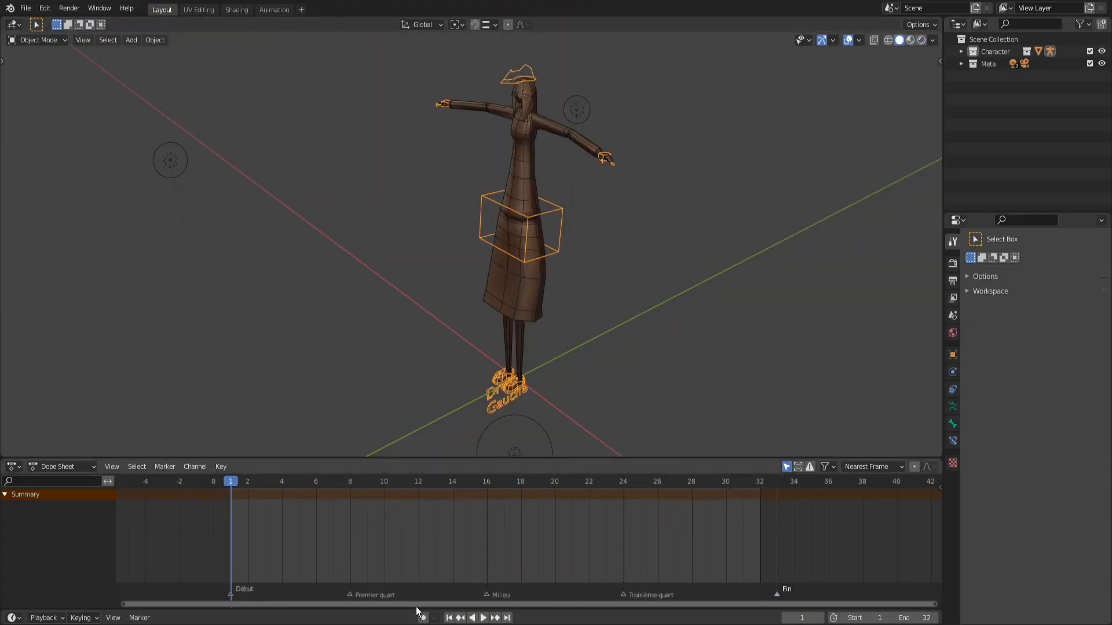
{"action": "left_click", "coordinate": [424, 618]}
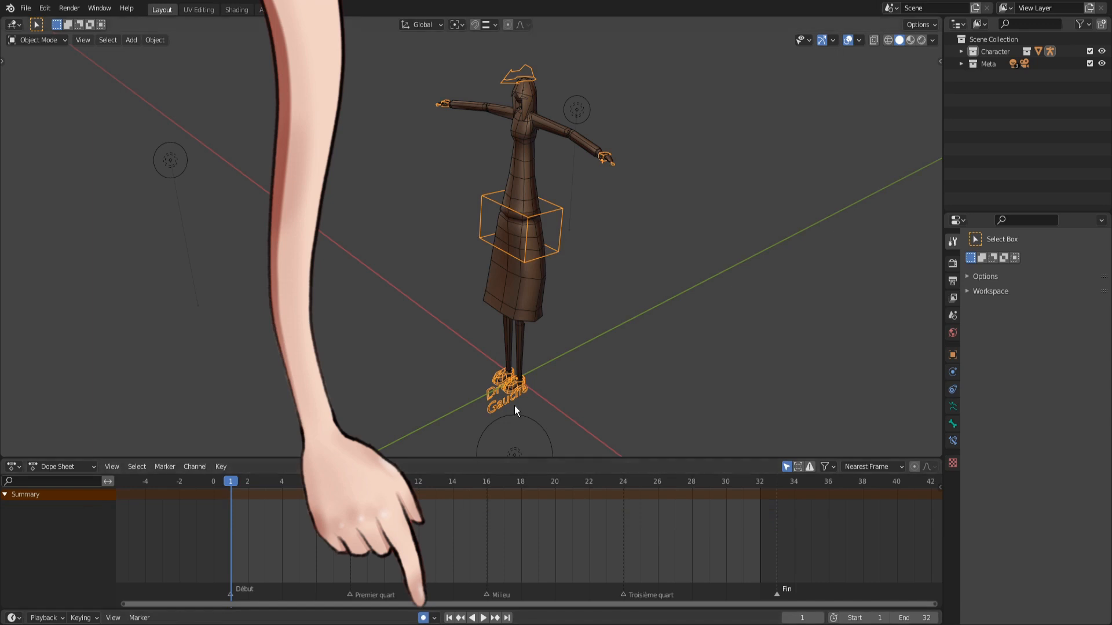
- Raise the left foot control (Gauche) about 0.19 m along Z at frame 1
{"action": "left_click", "coordinate": [512, 385]}
{"action": "key", "text": "g"}
{"action": "key", "text": "z"}
{"action": "left_click", "coordinate": [512, 356]}
- At frame 3, move the left foot control about 0.32 m in negative Y, and scrub through the motion between both keyframes
{"action": "left_click", "coordinate": [263, 513]}
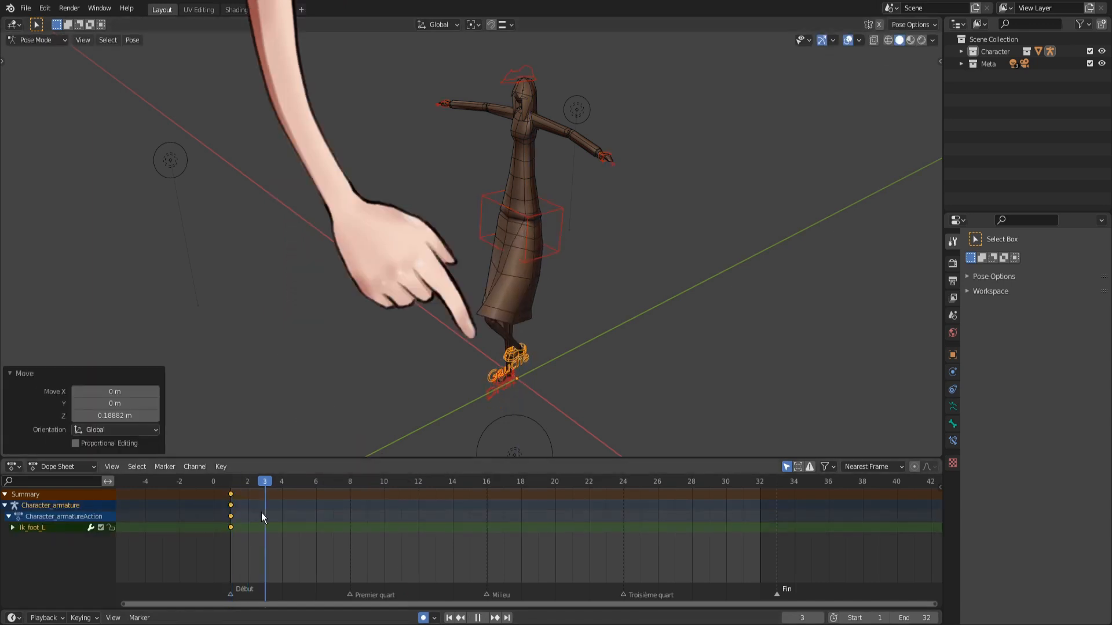
{"action": "key", "text": "g"}
{"action": "key", "text": "y"}
{"action": "left_click", "coordinate": [511, 394]}
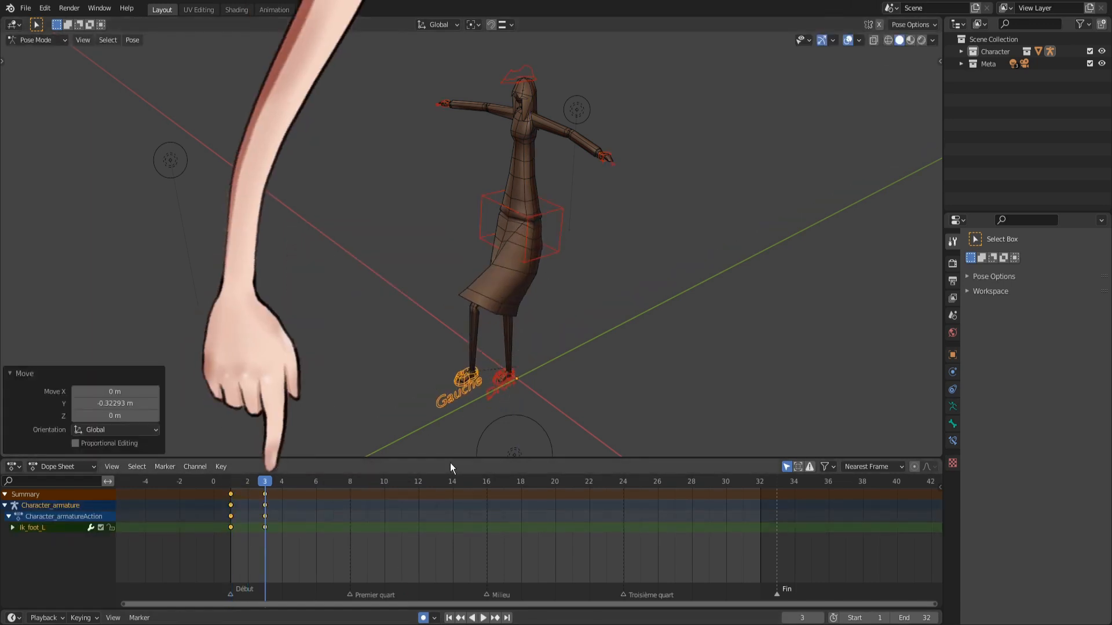
{"action": "key", "text": "space"}
{"action": "left_click_drag", "start_coordinate": [283, 529], "coordinate": [248, 528]}
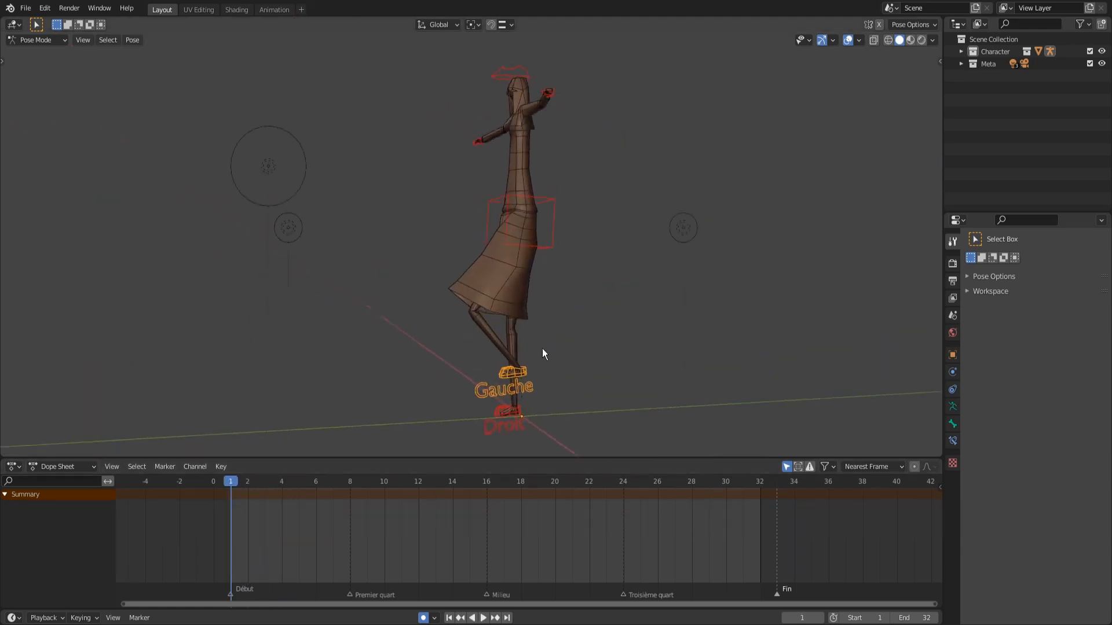
- In the right side view at frame 1, move the left foot control about 0.34 m forward and 0.11 m down, and tilt its toes upward
{"action": "key", "text": "KP_3"}
{"action": "key", "text": "g"}
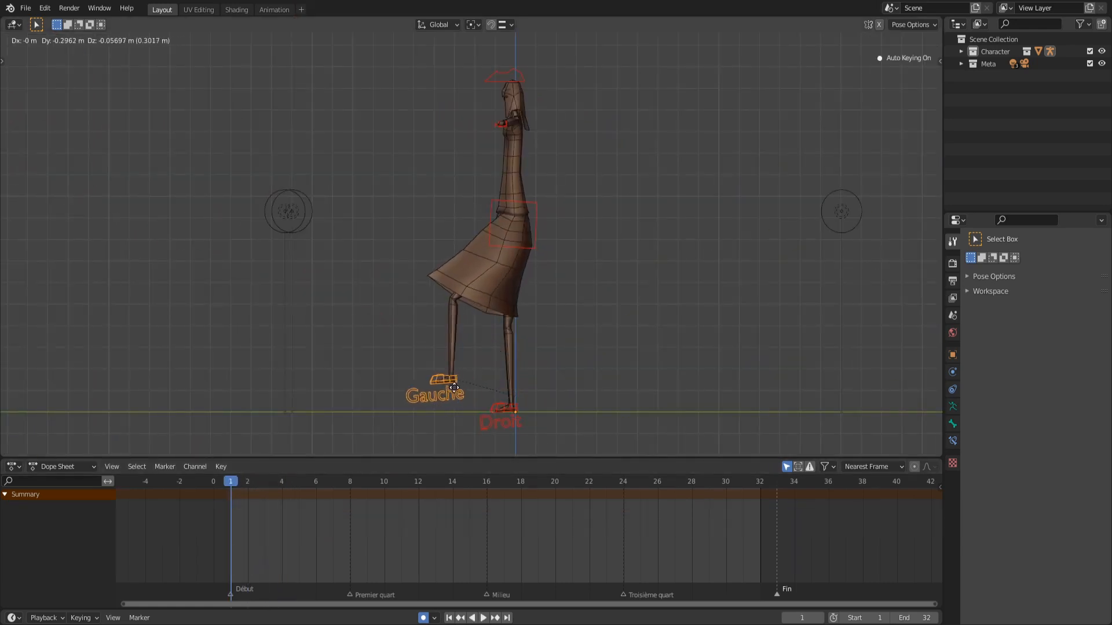
{"action": "left_click", "coordinate": [447, 398]}
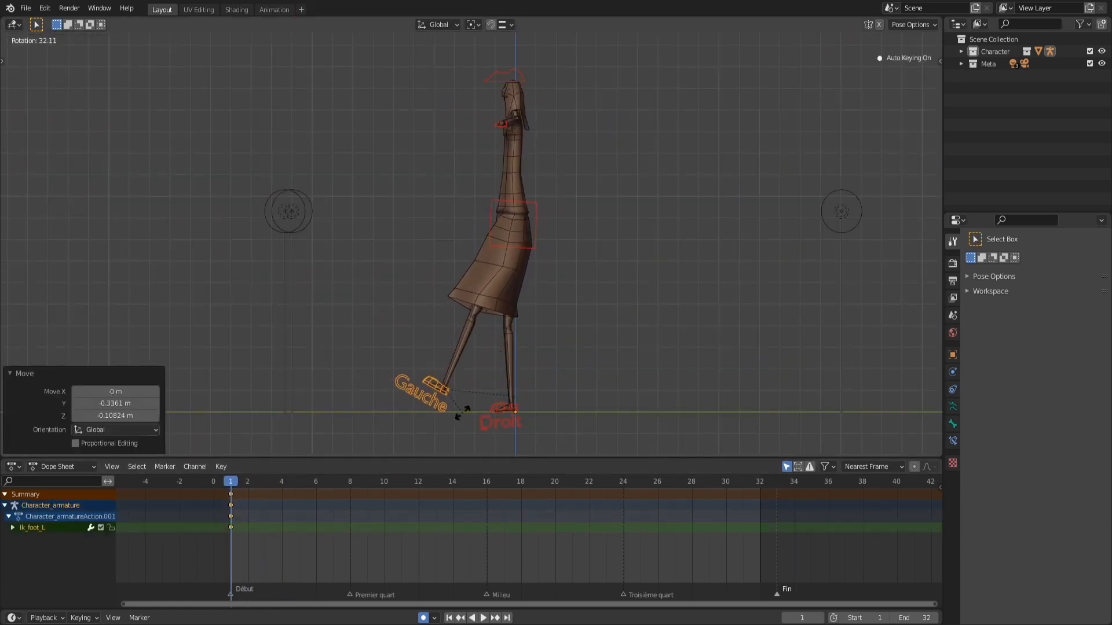
{"action": "key", "text": "Escape"}
- Lower the hips, head, hands and left foot controls together about 0.04 m until the left heel rests on the ground line
{"action": "key", "text": "g"}
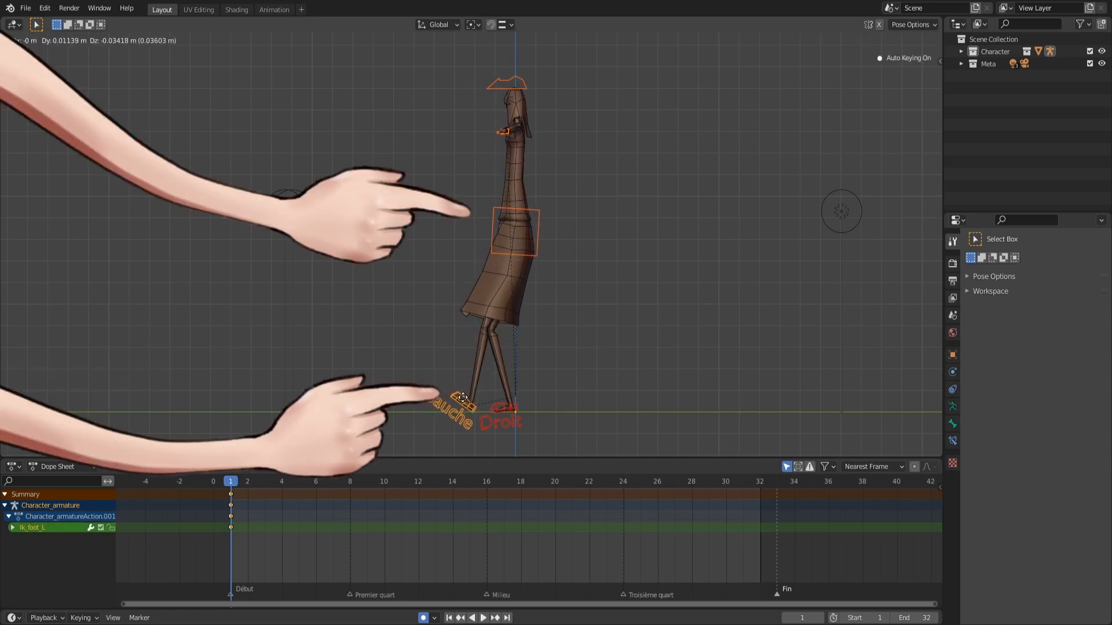
{"action": "left_click", "coordinate": [465, 399]}
{"action": "middle_click_drag", "start_coordinate": [484, 404], "coordinate": [466, 252], "text": "shift"}
{"action": "scroll", "coordinate": [467, 251], "scroll_direction": "up", "scroll_amount": 12}
{"action": "key", "text": "g"}
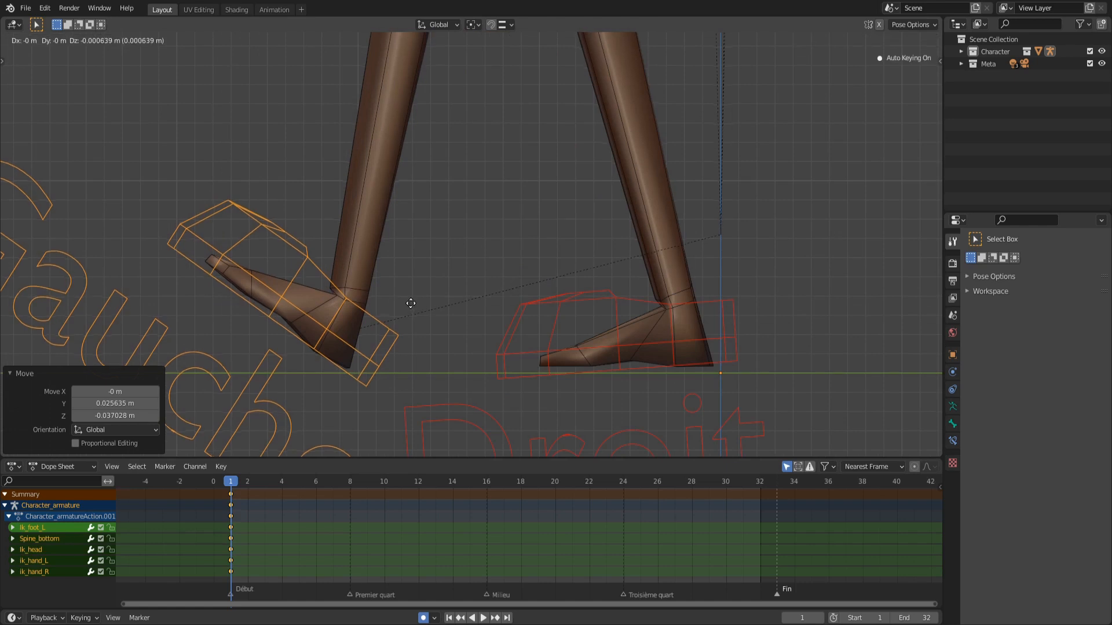
{"action": "left_click", "coordinate": [412, 307]}
{"action": "scroll", "coordinate": [488, 353], "scroll_direction": "down", "scroll_amount": 10}
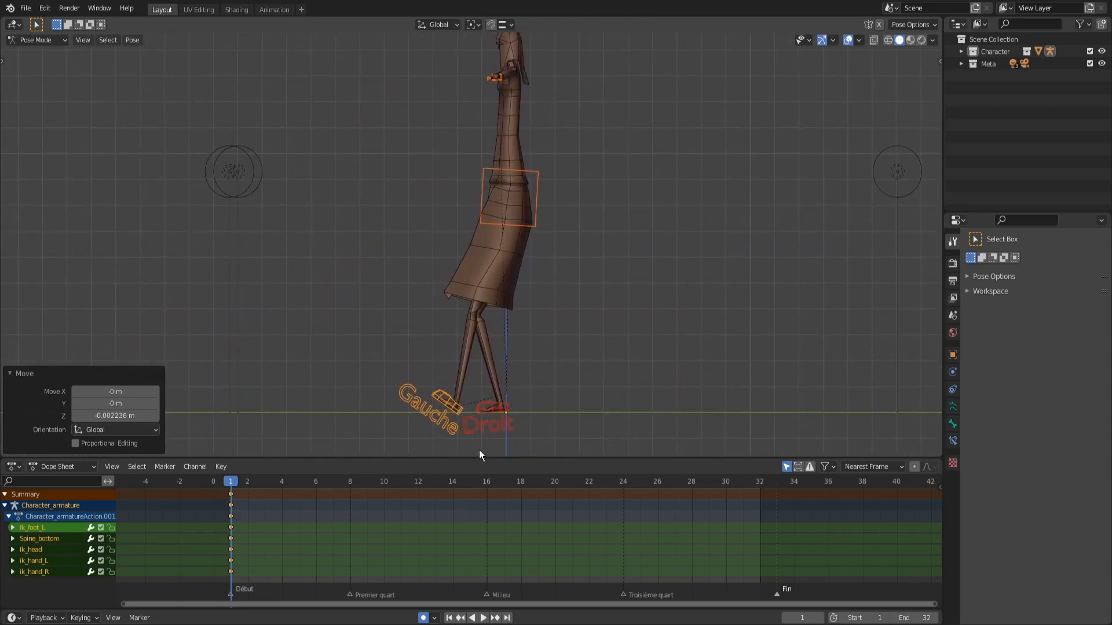
{"action": "key", "text": "ctrl+Tab"}
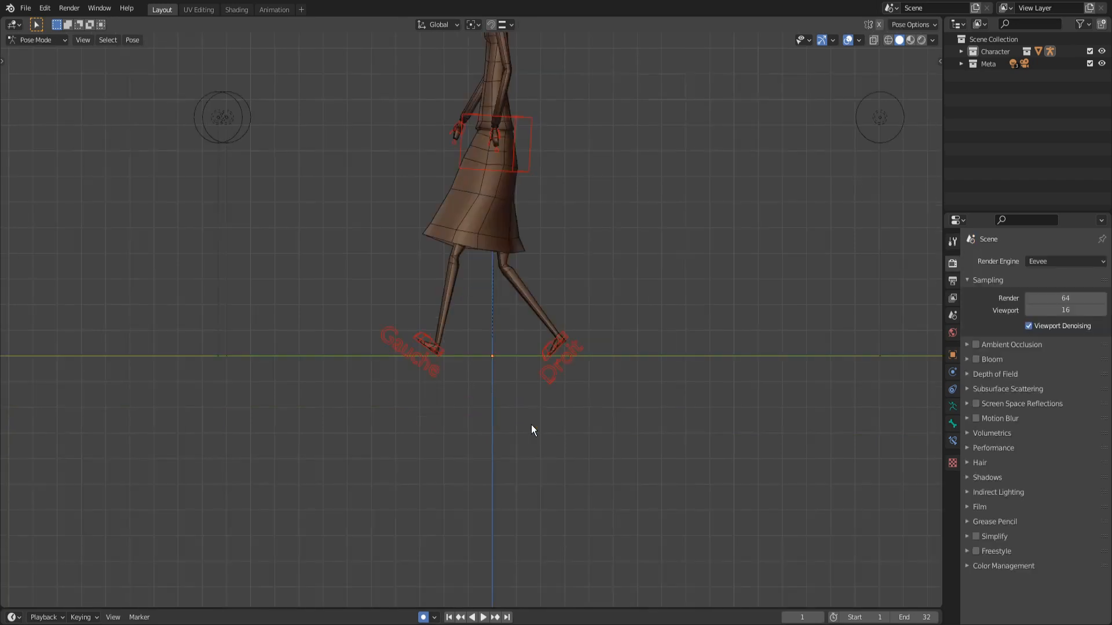
{"action": "scroll", "coordinate": [530, 425], "scroll_direction": "up", "scroll_amount": 5}
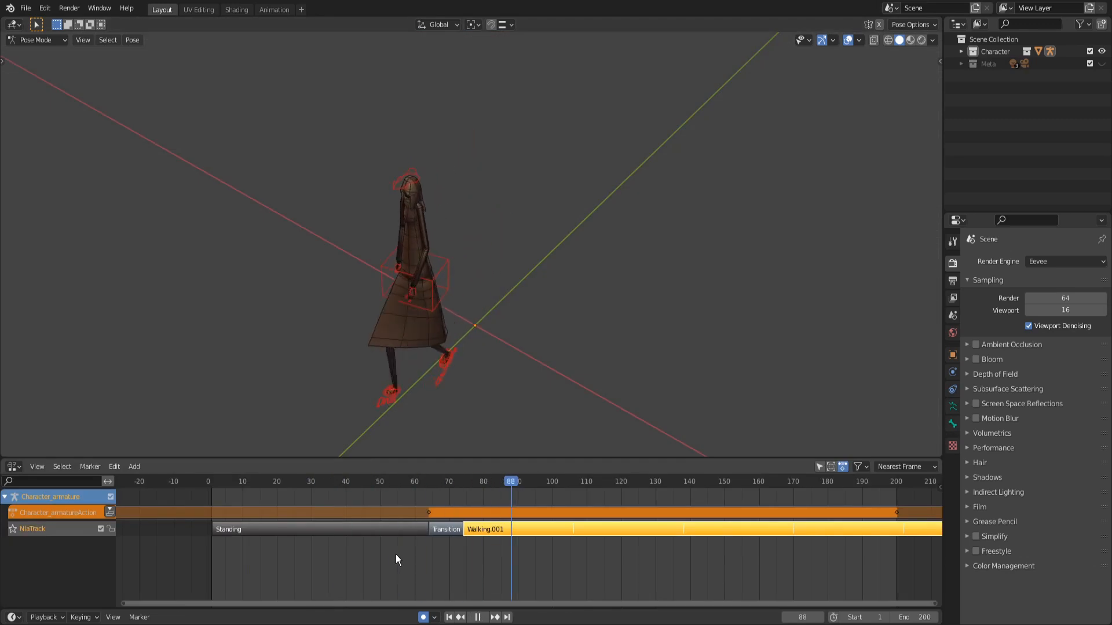
{"action": "left_click_drag", "start_coordinate": [398, 554], "coordinate": [463, 572]}
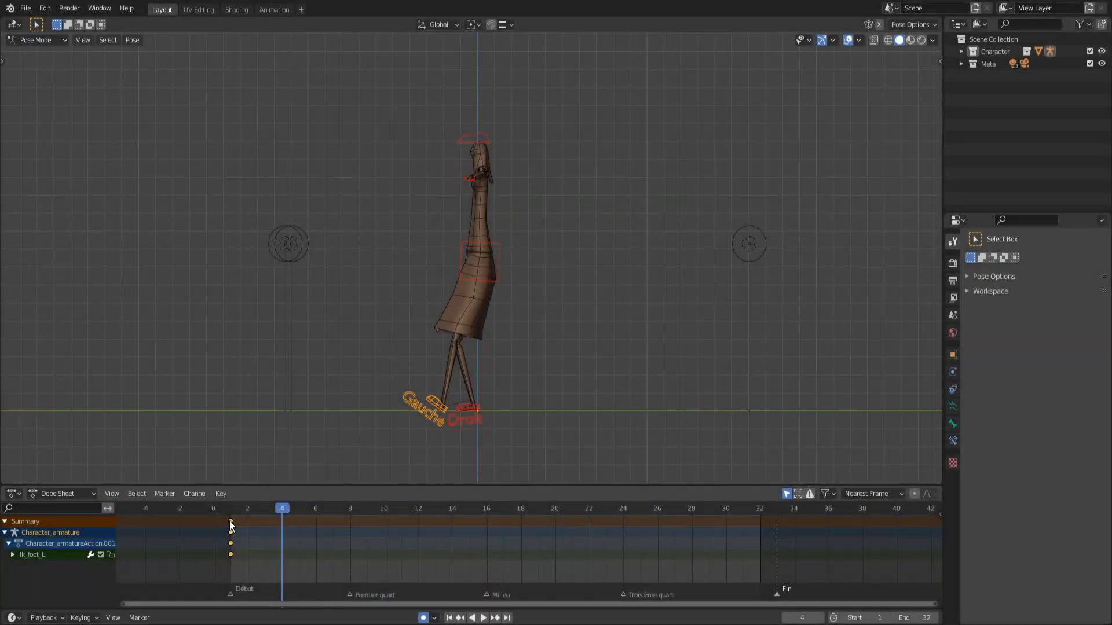
- Duplicate the left foot's frame 1 keyframe to frame 33, and again after shifting the foot about 0.02 m forward at frame 1
{"action": "key", "text": "shift+d"}
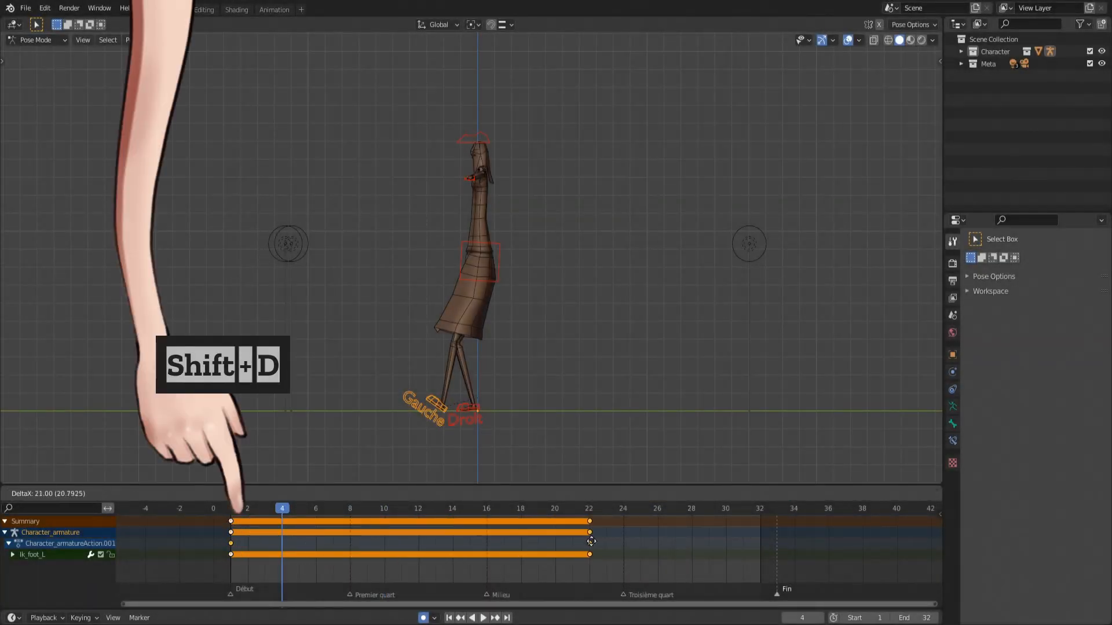
{"action": "left_click", "coordinate": [771, 543]}
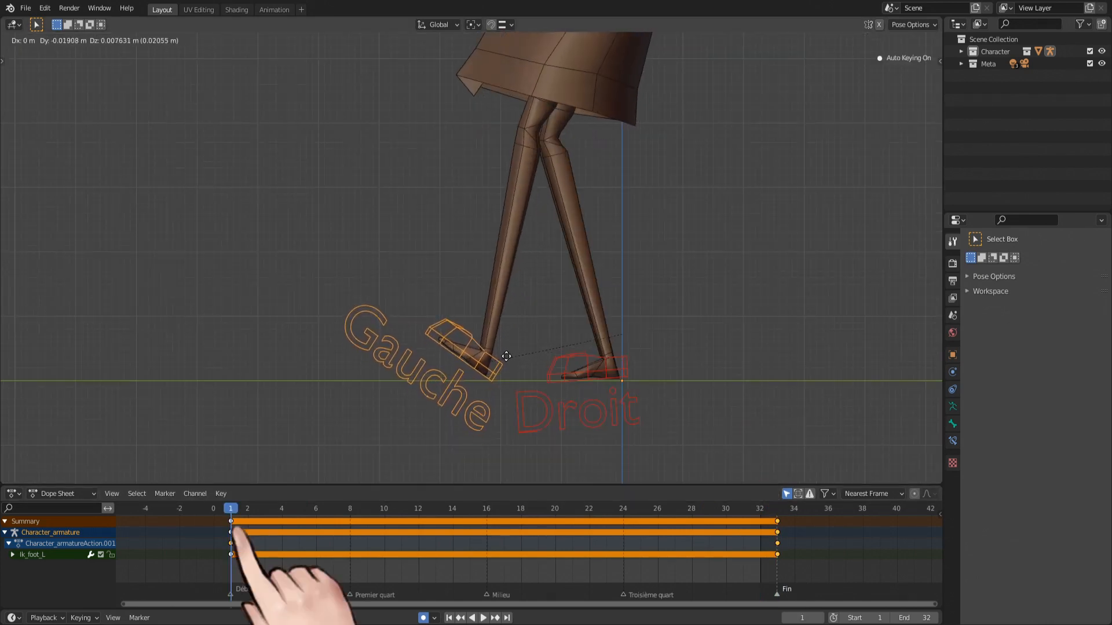
{"action": "left_click", "coordinate": [507, 364]}
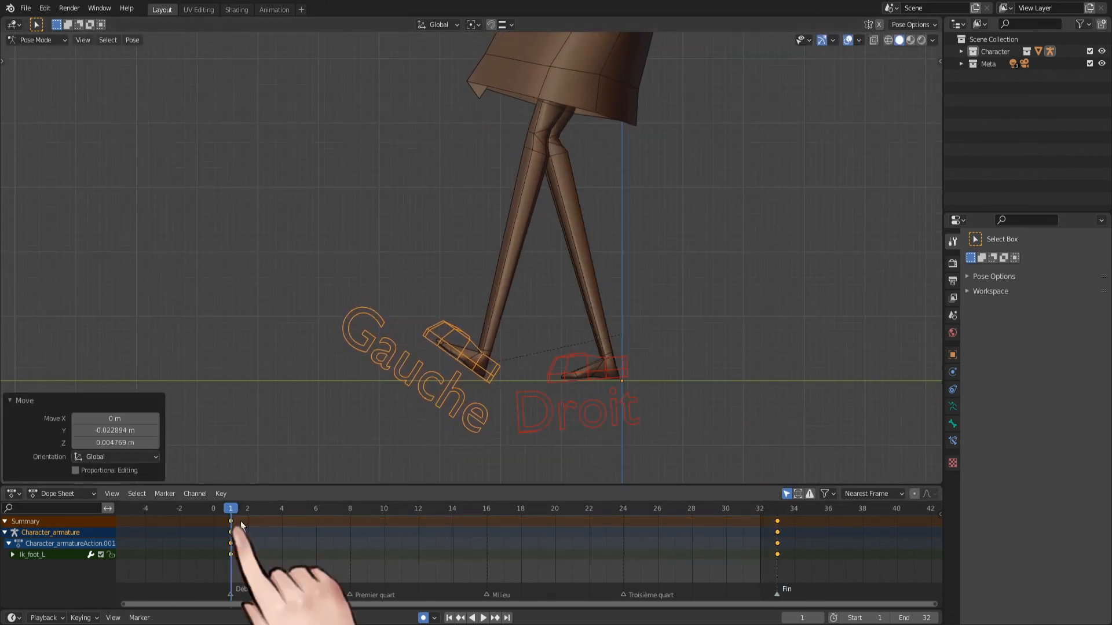
{"action": "key", "text": "shift+d"}
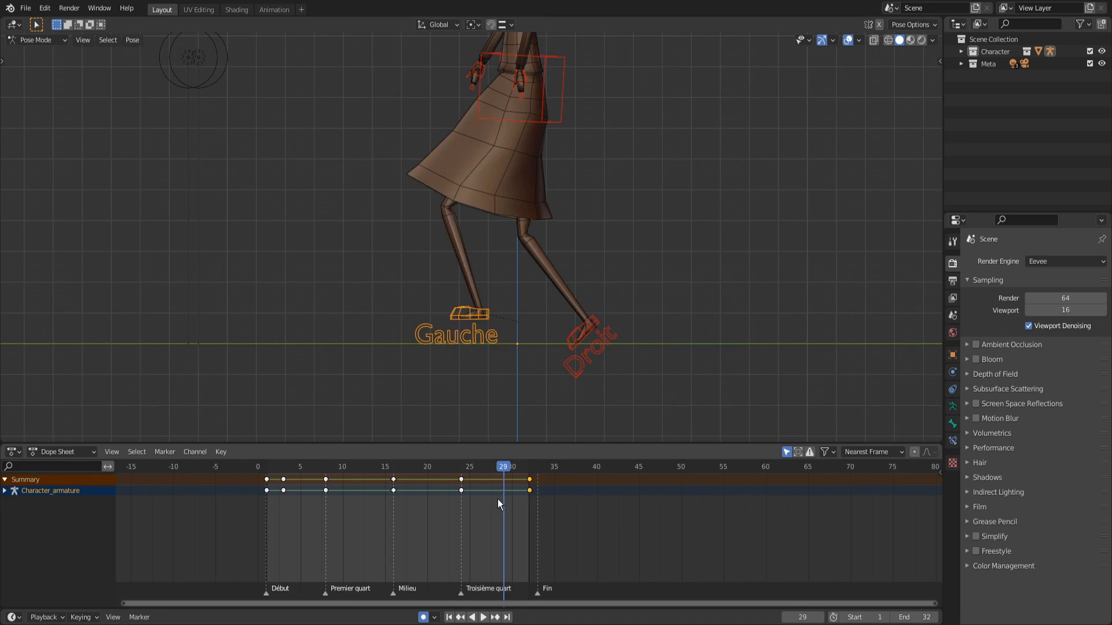
- Step frame by frame through the loop's end and restart with the last foot keyframe on frame 32
{"action": "key", "text": "Right"}
{"action": "key", "text": "Right"}
{"action": "key", "text": "Right"}
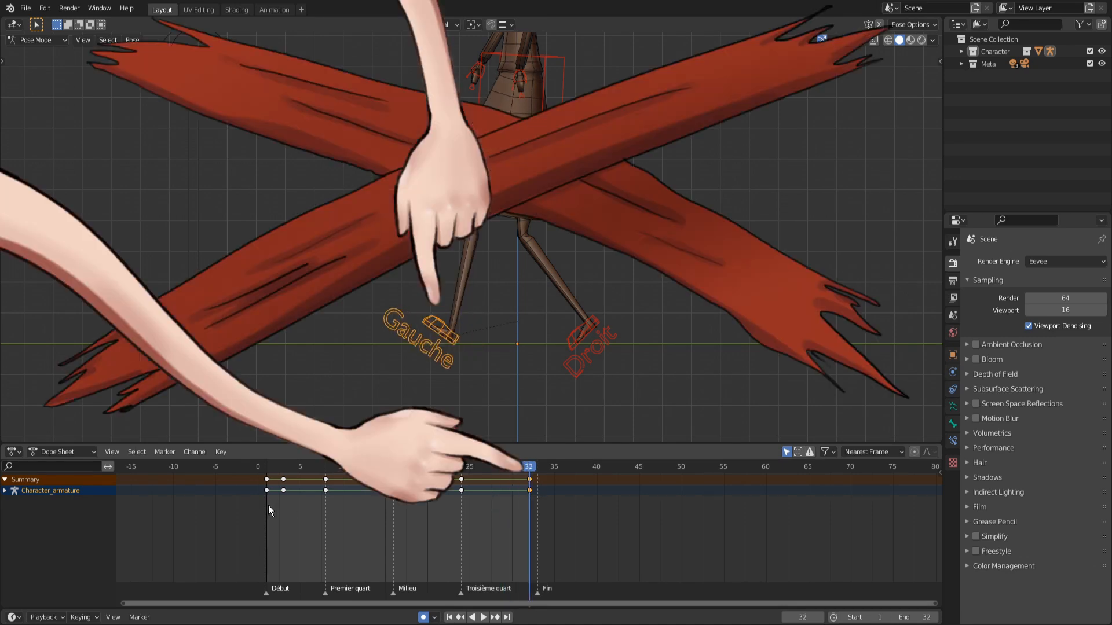
{"action": "key", "text": "shift+Left"}
{"action": "key", "text": "Right"}
{"action": "key", "text": "Right"}
{"action": "key", "text": "Right"}
{"action": "key", "text": "Right"}
{"action": "key", "text": "Right"}
{"action": "key", "text": "Right"}
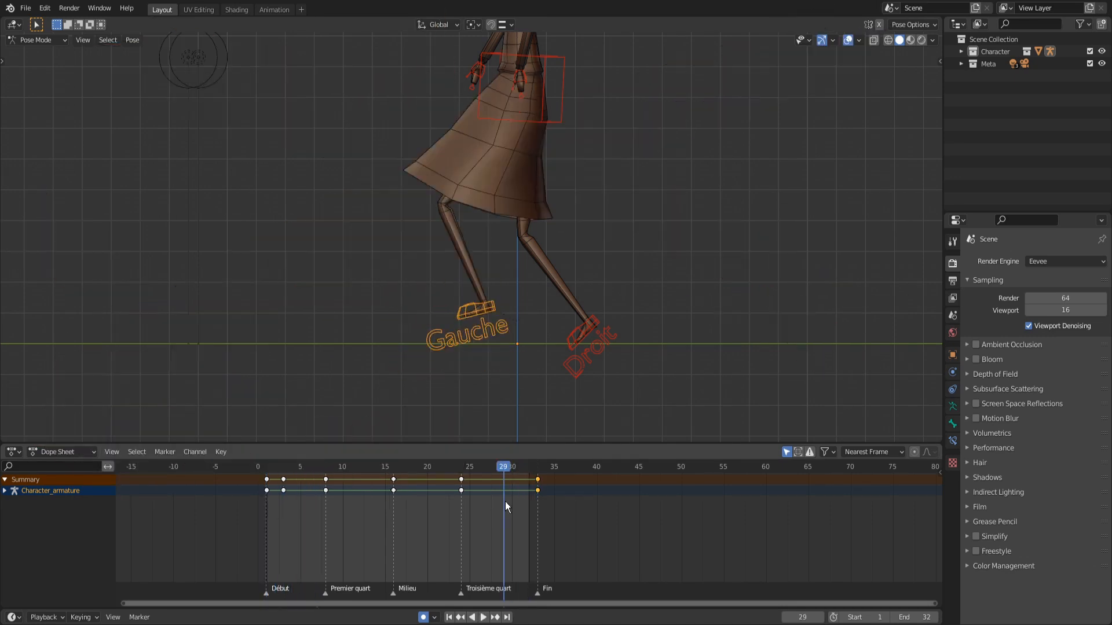
- Step frame by frame through the loop's end and restart with the last foot keyframe on frame 33
{"action": "key", "text": "Right"}
{"action": "key", "text": "Right"}
{"action": "key", "text": "Right"}
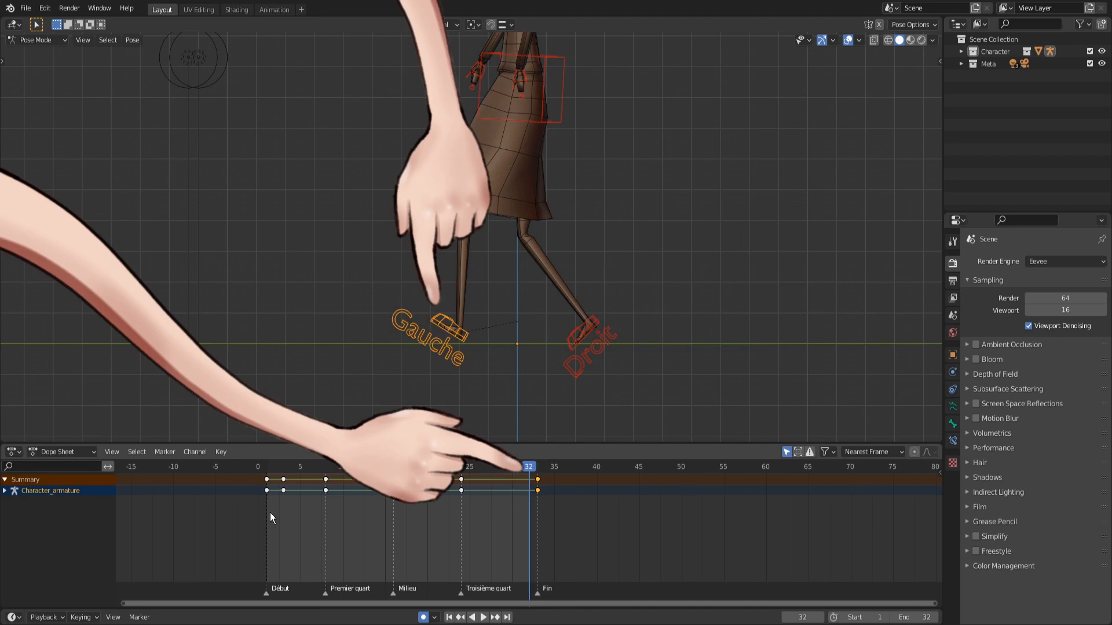
{"action": "key", "text": "shift+Left"}
{"action": "key", "text": "Right"}
{"action": "key", "text": "Right"}
{"action": "key", "text": "Right"}
{"action": "key", "text": "Right"}
{"action": "key", "text": "Right"}
{"action": "key", "text": "Right"}
{"action": "key", "text": "Right"}
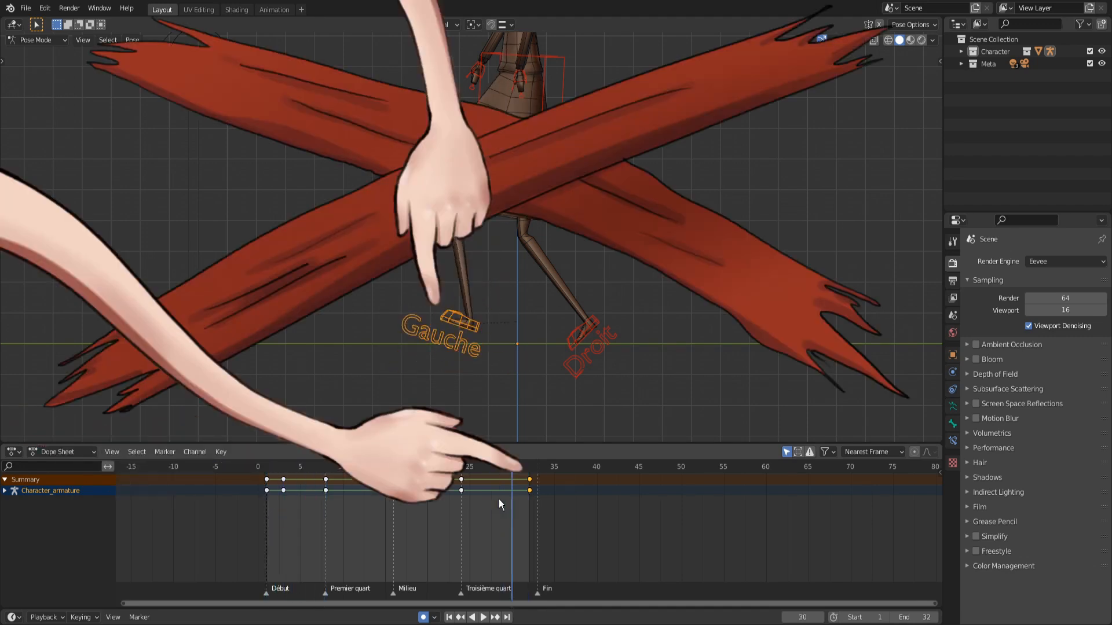
- Return to the first frame and recheck the loop's restart with the last foot keyframe on frame 32
{"action": "key", "text": "shift+Left"}
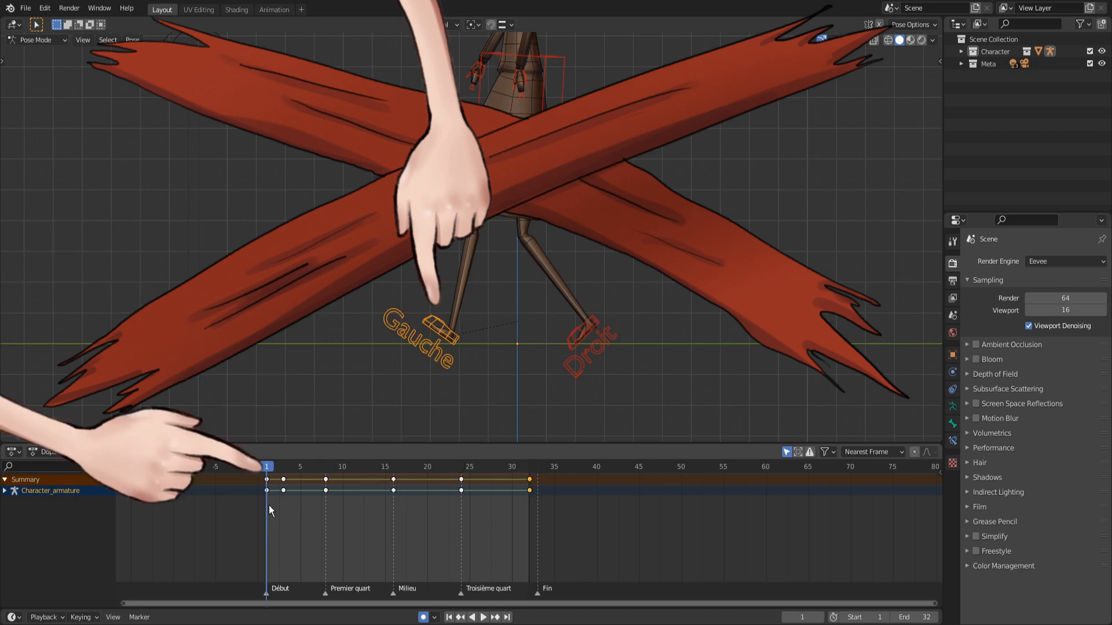
{"action": "key", "text": "Right"}
{"action": "key", "text": "Right"}
{"action": "key", "text": "Right"}
{"action": "key", "text": "Right"}
{"action": "key", "text": "Right"}
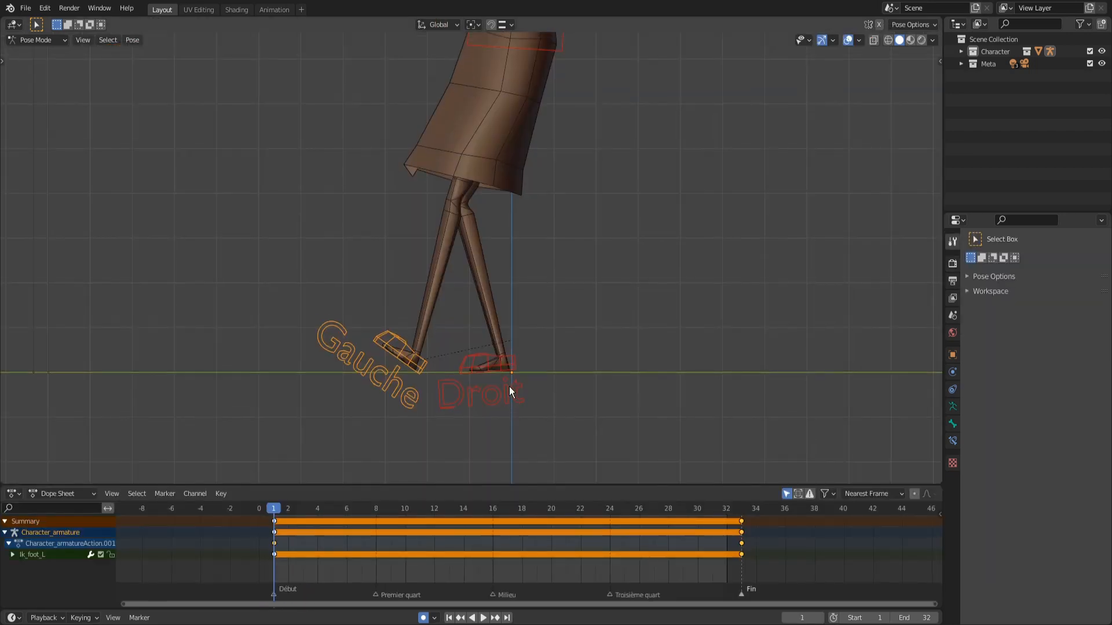
- At the middle marker, frame 16, move the left foot control about 0.49 m backward along Y and rotate it 62.3°
{"action": "key", "text": "space"}
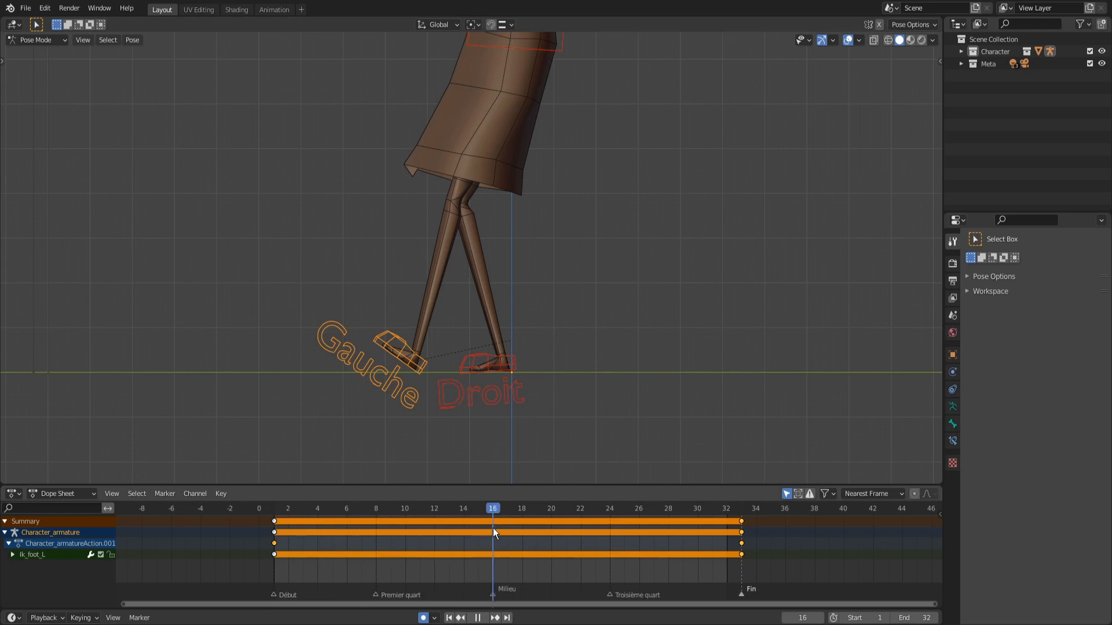
{"action": "key", "text": "space"}
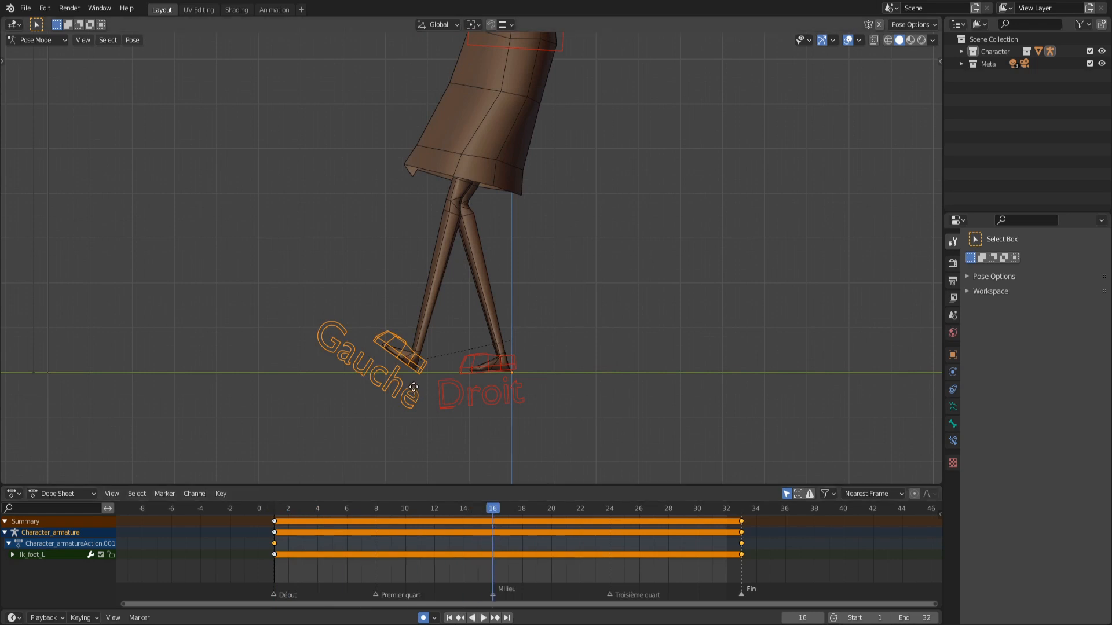
{"action": "key", "text": "g"}
{"action": "left_click", "coordinate": [622, 391]}
{"action": "key", "text": "r"}
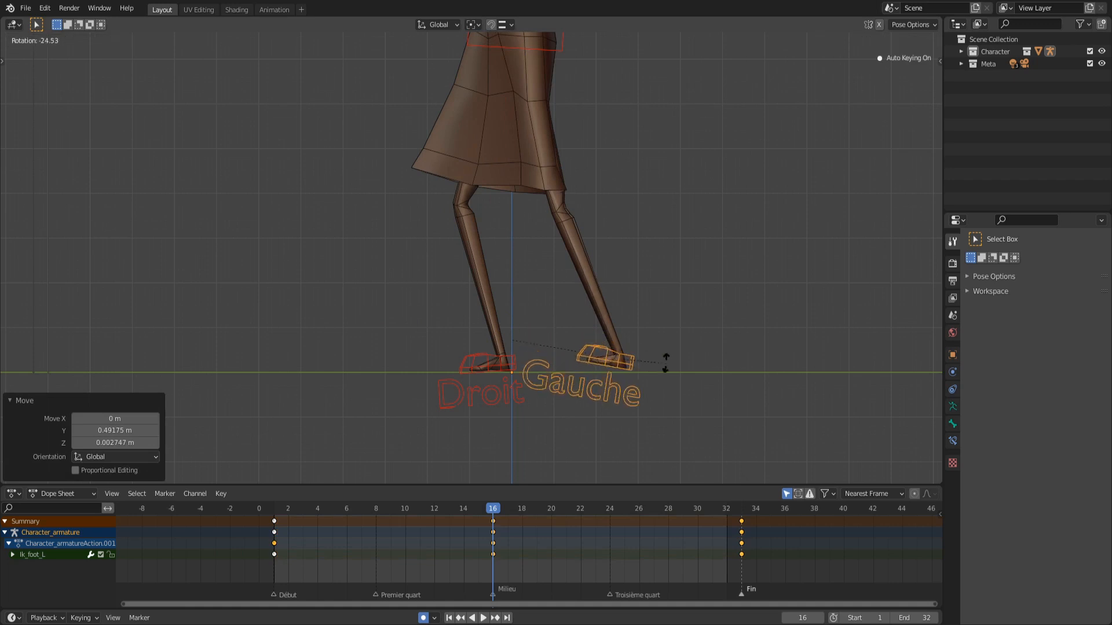
{"action": "left_click", "coordinate": [651, 326]}
- Refine the left foot at frame 16 with small moves and a 2.82° rotation so the toes touch the ground line
{"action": "key", "text": "g"}
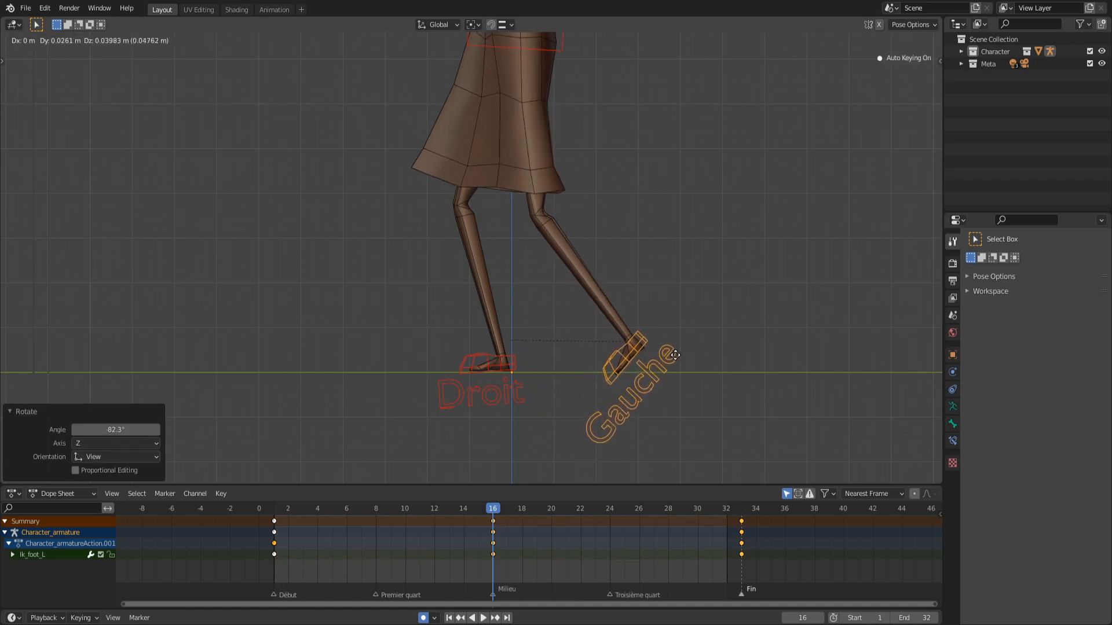
{"action": "left_click", "coordinate": [673, 358]}
{"action": "left_click", "coordinate": [672, 352]}
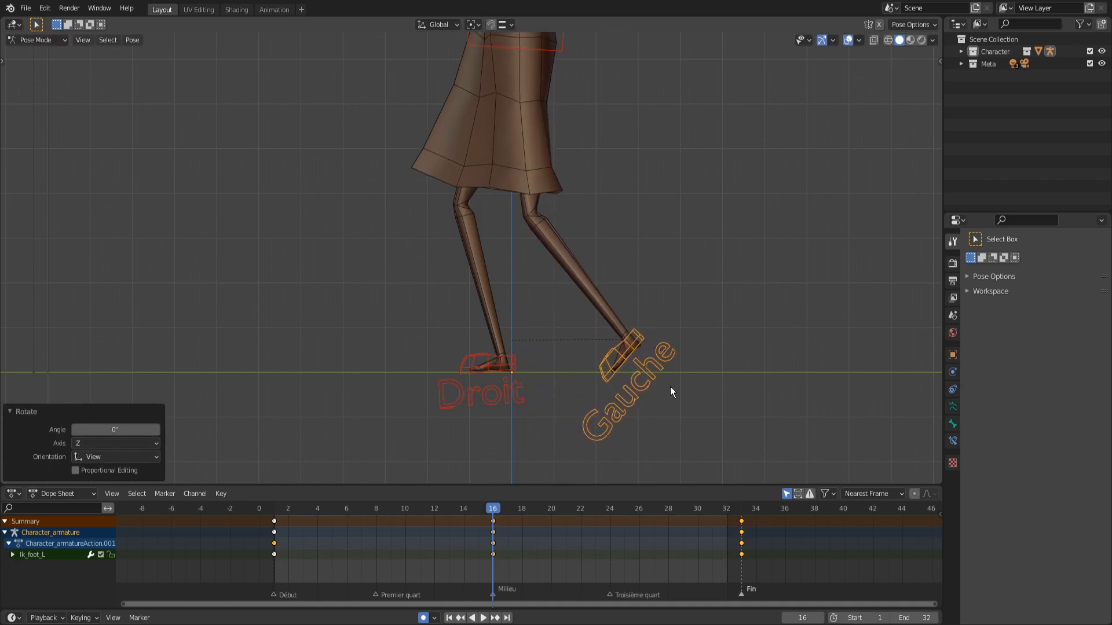
{"action": "scroll", "coordinate": [540, 303], "scroll_direction": "up", "scroll_amount": 6}
{"action": "middle_click_drag", "start_coordinate": [540, 302], "coordinate": [429, 192], "text": "shift"}
{"action": "key", "text": "r"}
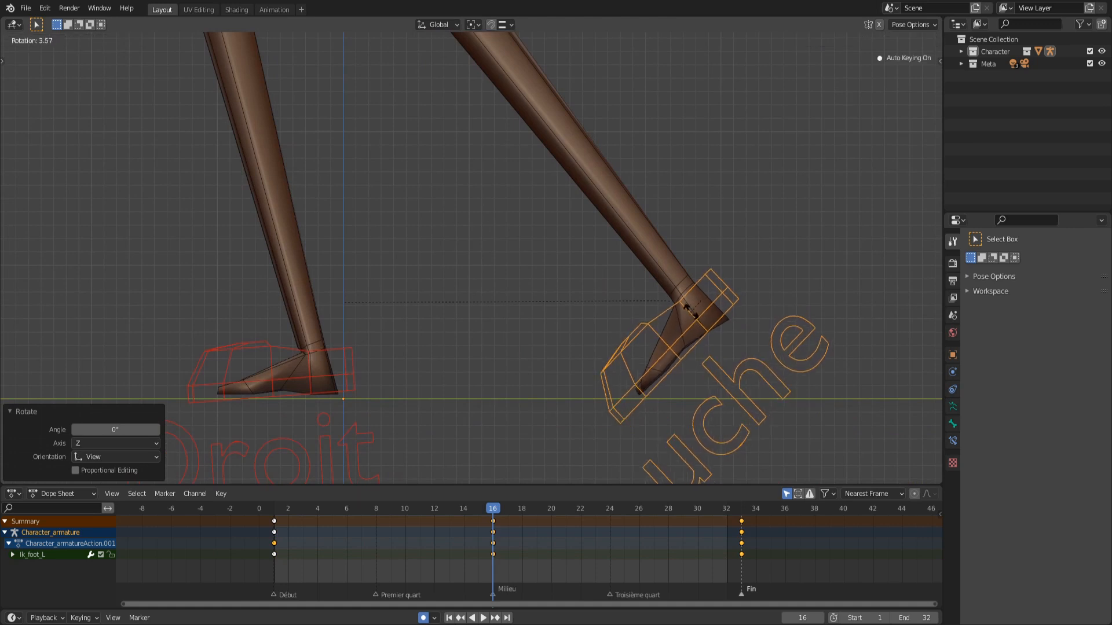
{"action": "key", "text": "g"}
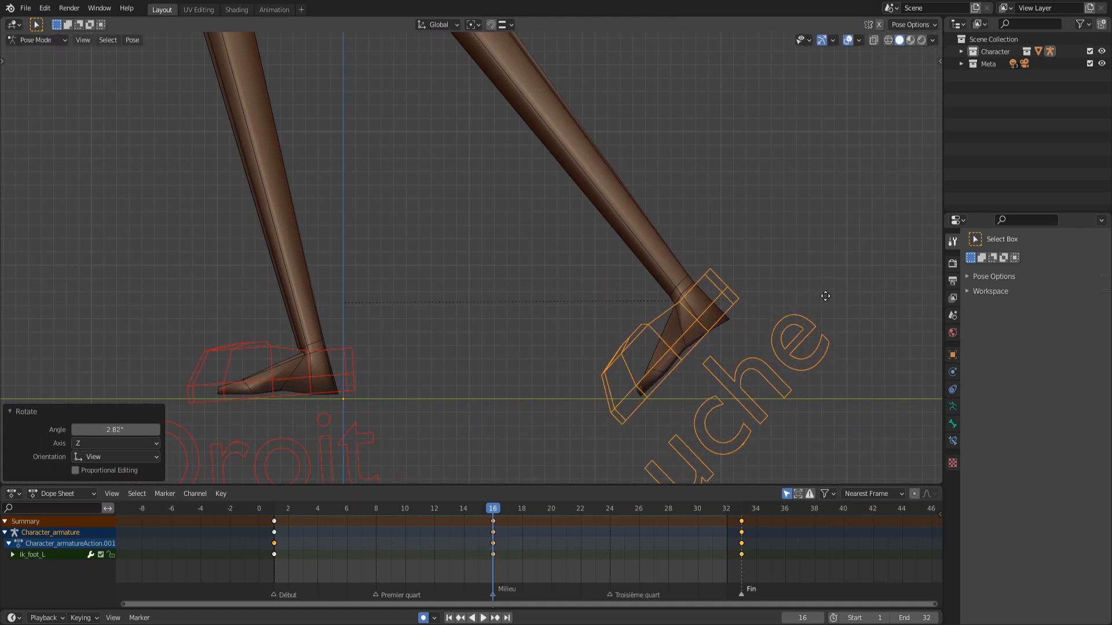
{"action": "left_click", "coordinate": [824, 297]}
{"action": "scroll", "coordinate": [752, 289], "scroll_direction": "down", "scroll_amount": 6}
{"action": "middle_click_drag", "start_coordinate": [654, 282], "coordinate": [713, 388], "text": "shift"}
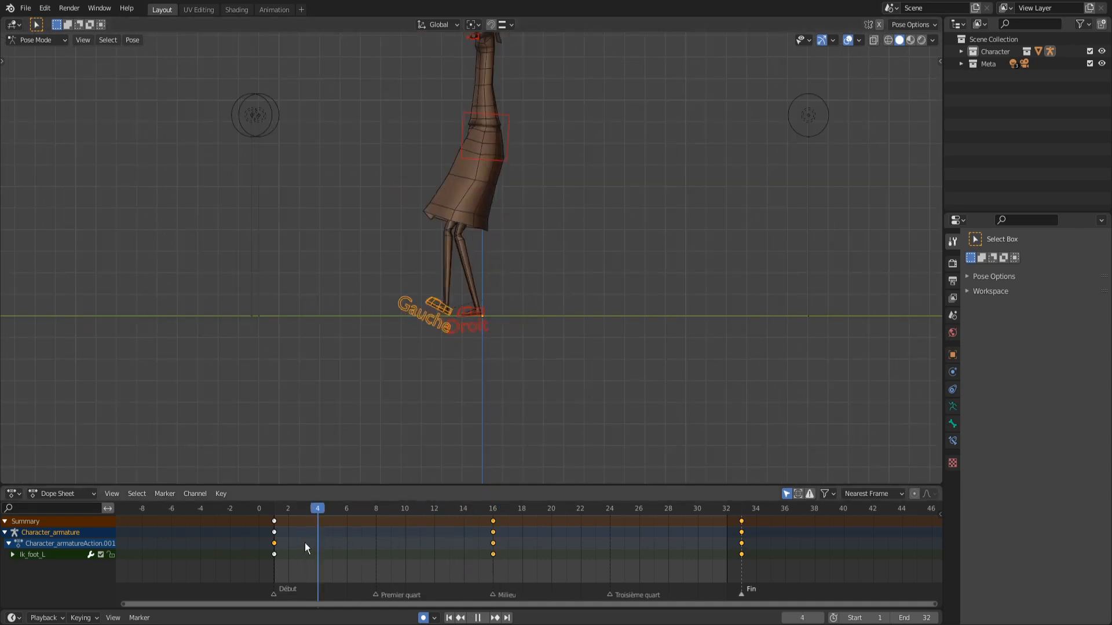
- At the third-quarter marker, frame 24, raise the left foot control about 0.16 m along Z and rotate it -77.5°
{"action": "left_click_drag", "start_coordinate": [304, 543], "coordinate": [490, 542]}
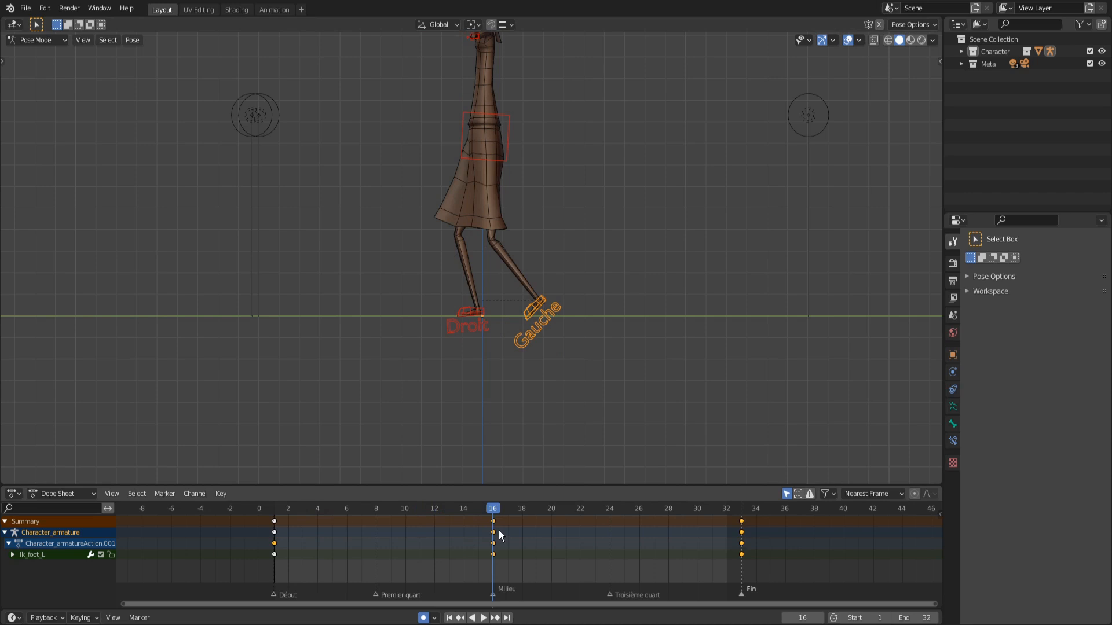
{"action": "left_click_drag", "start_coordinate": [502, 536], "coordinate": [608, 533]}
{"action": "scroll", "coordinate": [529, 393], "scroll_direction": "up", "scroll_amount": 3}
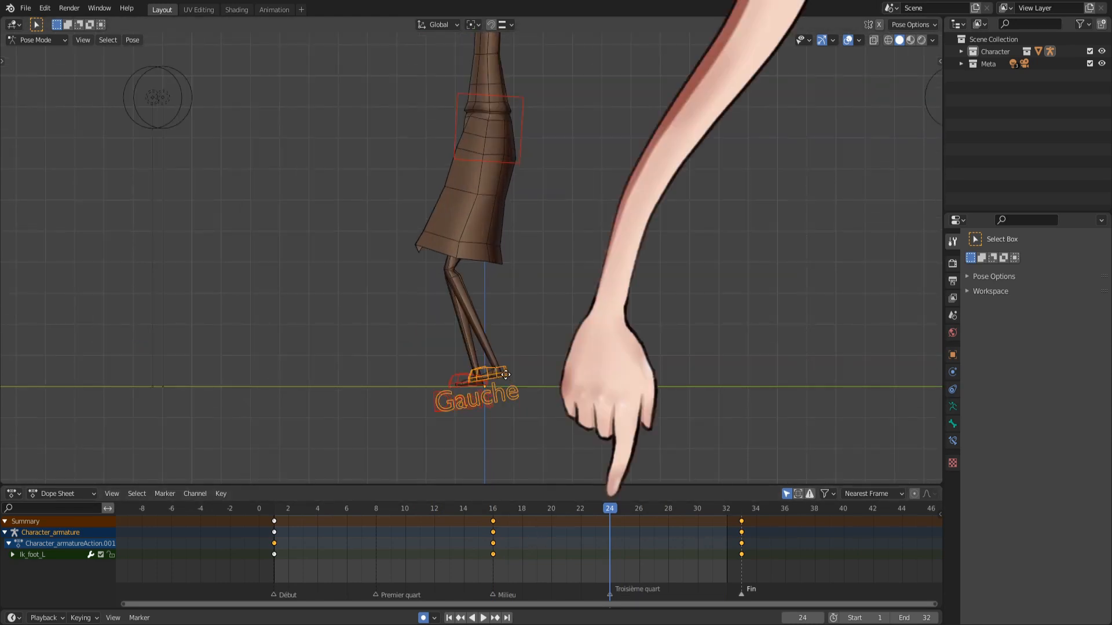
{"action": "key", "text": "g"}
{"action": "key", "text": "z"}
{"action": "left_click", "coordinate": [512, 325]}
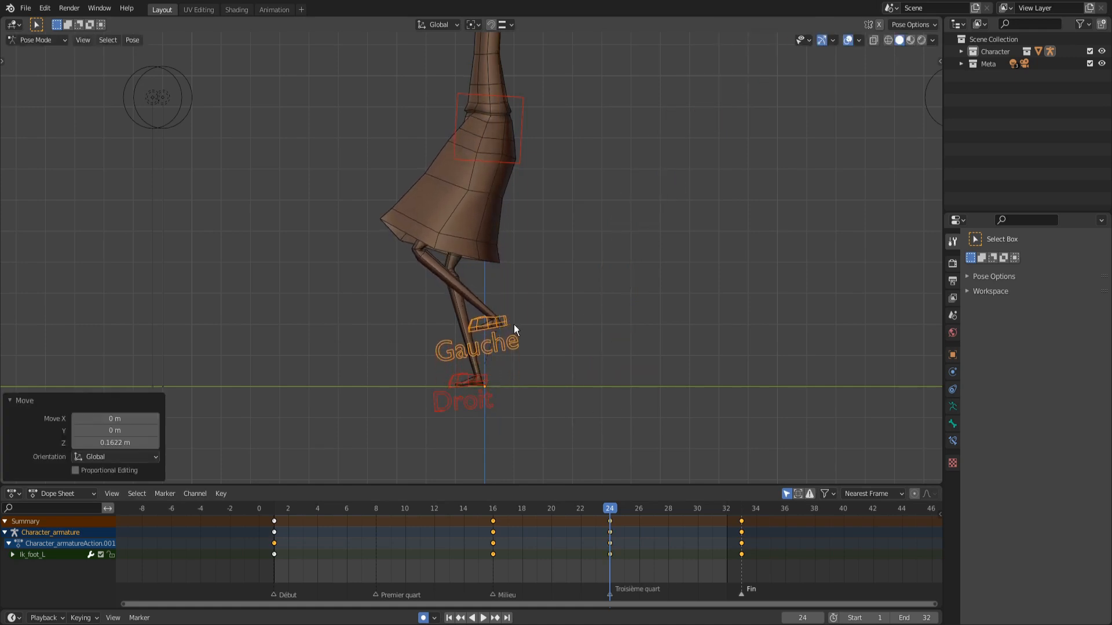
{"action": "key", "text": "r"}
{"action": "left_click", "coordinate": [530, 293]}
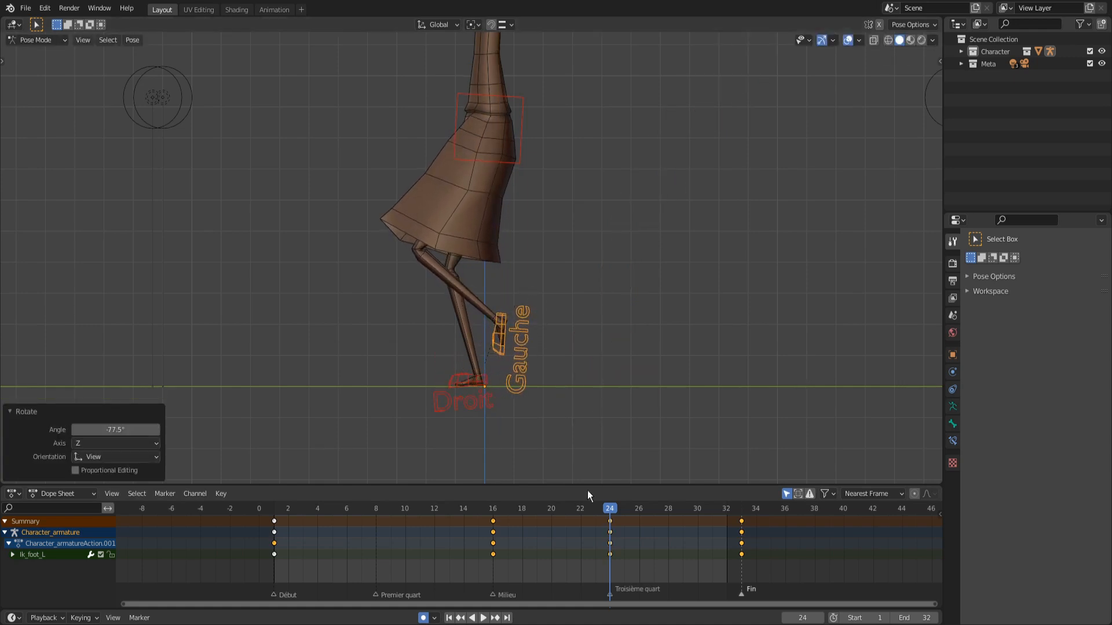
- Play the loop, then at frame 3 rotate the left foot control about -29° so the foot lies flat on the ground
{"action": "key", "text": "space"}
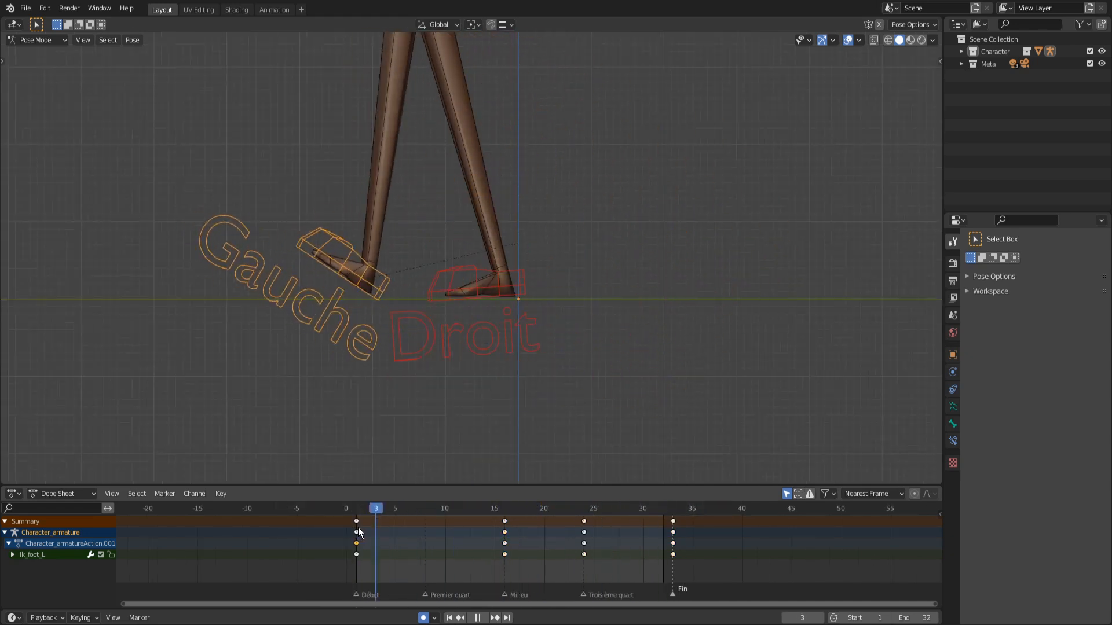
{"action": "key", "text": "space"}
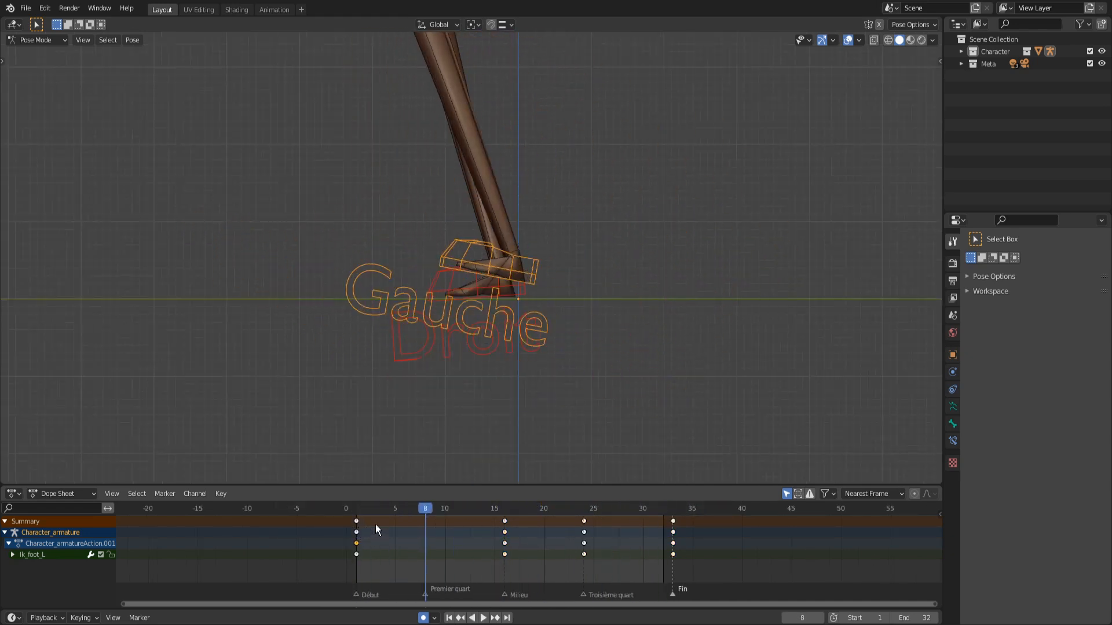
{"action": "key", "text": "Left"}
{"action": "key", "text": "Left"}
{"action": "key", "text": "Left"}
{"action": "key", "text": "Left"}
{"action": "key", "text": "Left"}
{"action": "key", "text": "Left"}
{"action": "key", "text": "Left"}
{"action": "key", "text": "Right"}
{"action": "key", "text": "Right"}
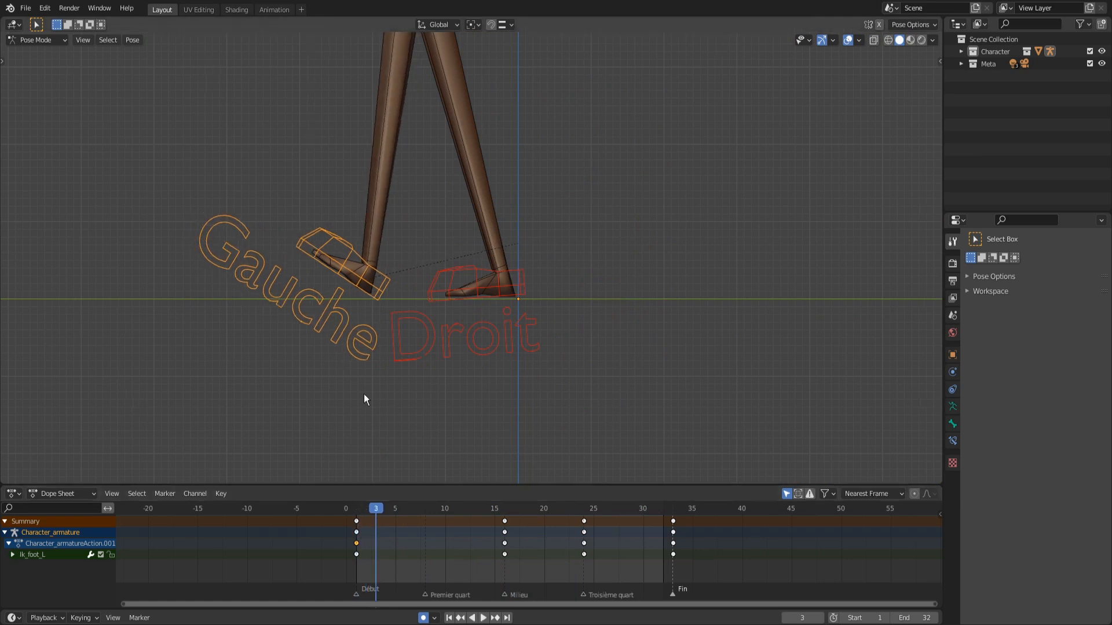
{"action": "scroll", "coordinate": [364, 393], "scroll_direction": "up", "scroll_amount": 5}
{"action": "key", "text": "r"}
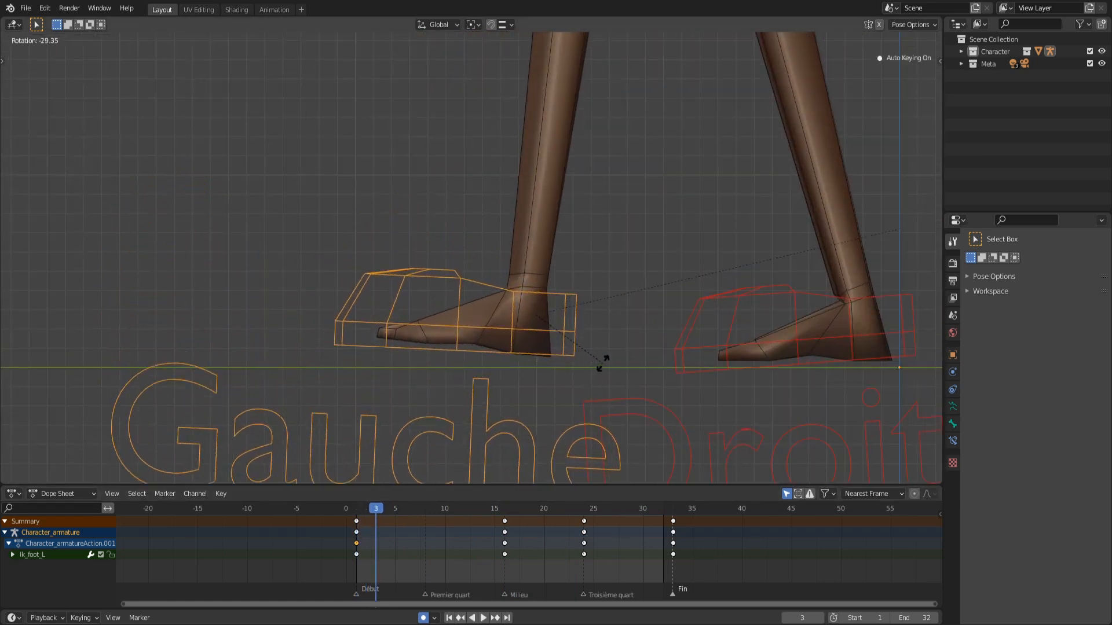
{"action": "left_click", "coordinate": [603, 360]}
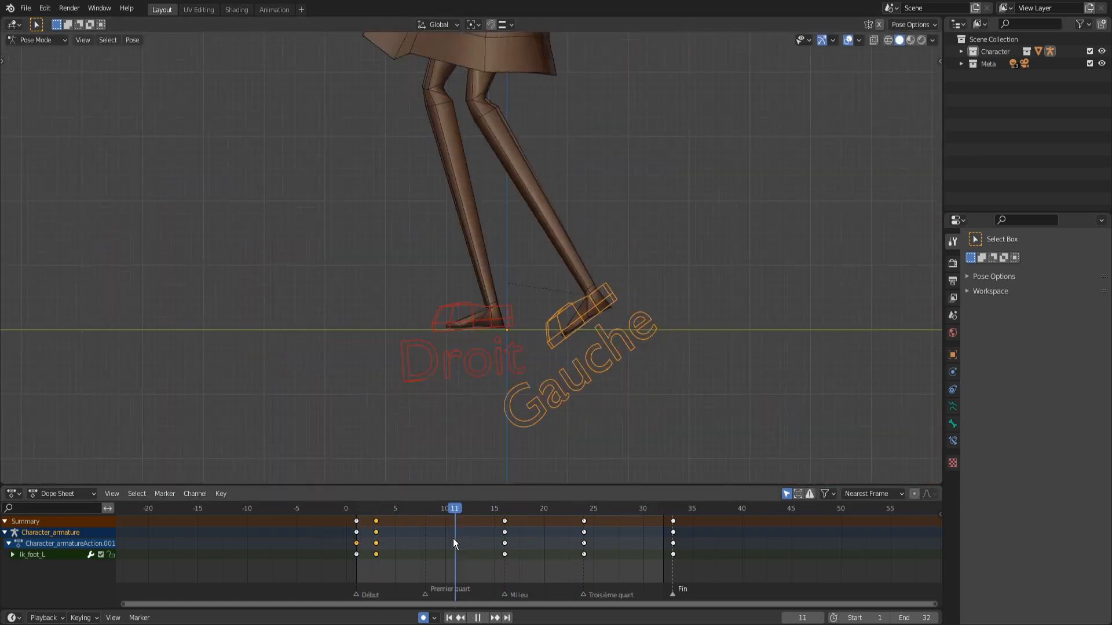
- At the first-quarter marker, frame 8, rotate the left foot control about 25.5° and lower it along Z to the ground line
{"action": "left_click_drag", "start_coordinate": [453, 539], "coordinate": [426, 540]}
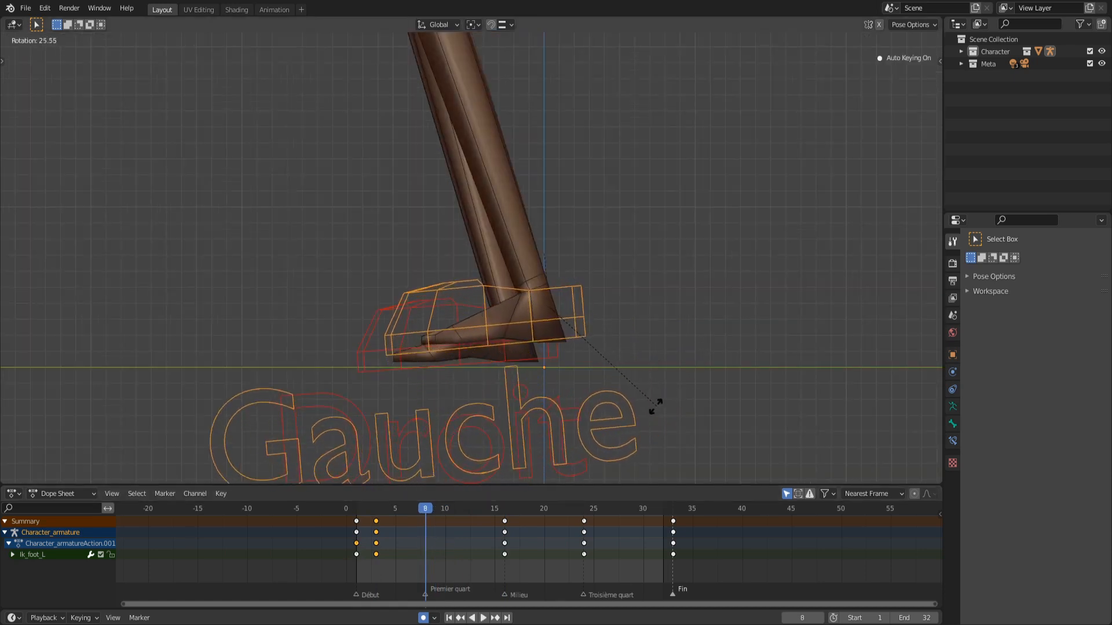
{"action": "left_click", "coordinate": [653, 415]}
{"action": "key", "text": "g"}
{"action": "key", "text": "z"}
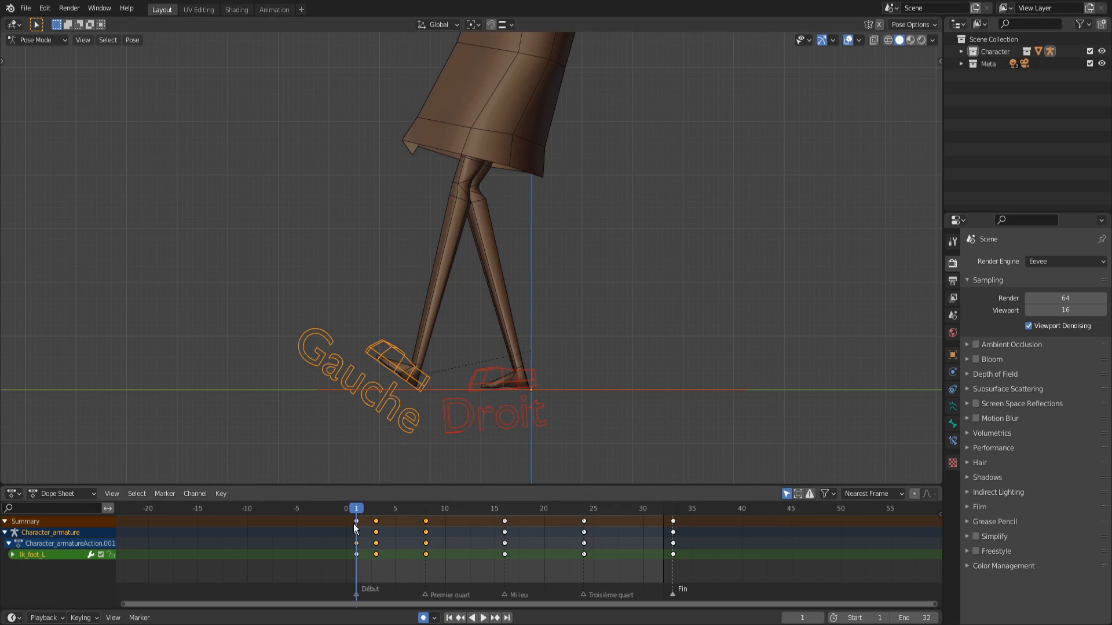
- Scrub the loop from frame 1 to frame 32 and hide the large ground-level control overlapping the right foot
{"action": "left_click_drag", "start_coordinate": [353, 524], "coordinate": [665, 517]}
{"action": "scroll", "coordinate": [579, 387], "scroll_direction": "down", "scroll_amount": 2}
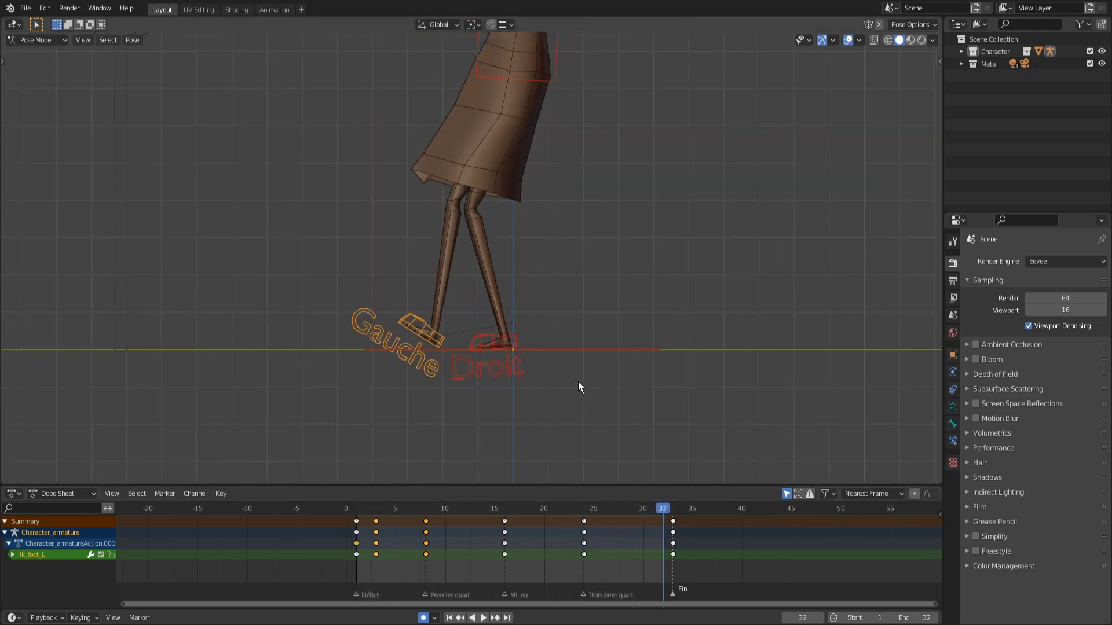
{"action": "left_click", "coordinate": [481, 347]}
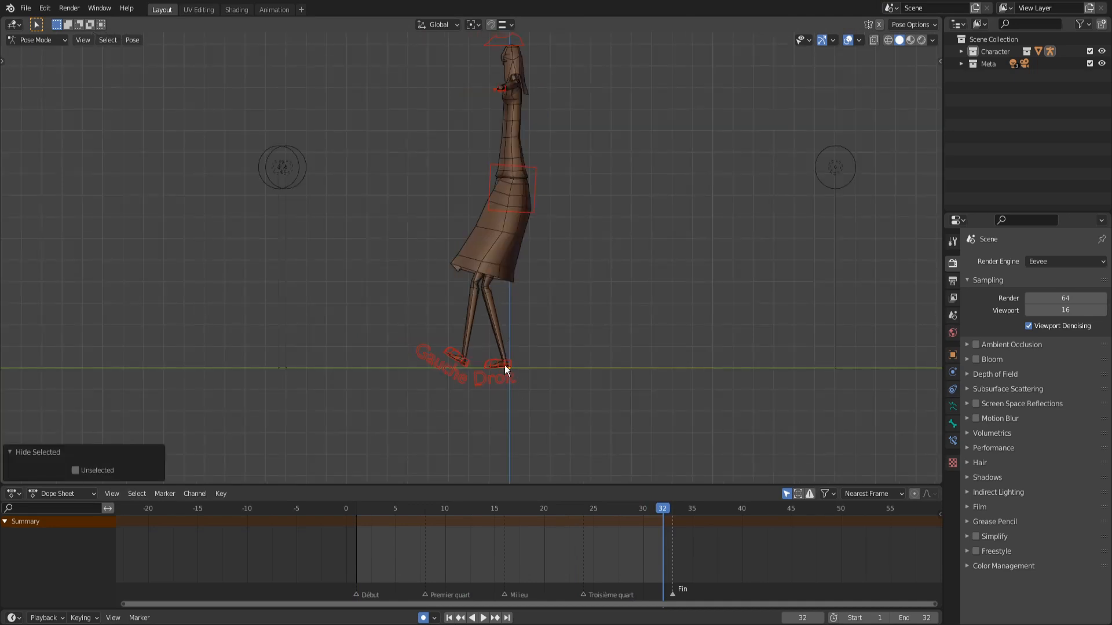
- Insert a Location & Rotation keyframe on the right foot control at frame 1
{"action": "left_click", "coordinate": [491, 360]}
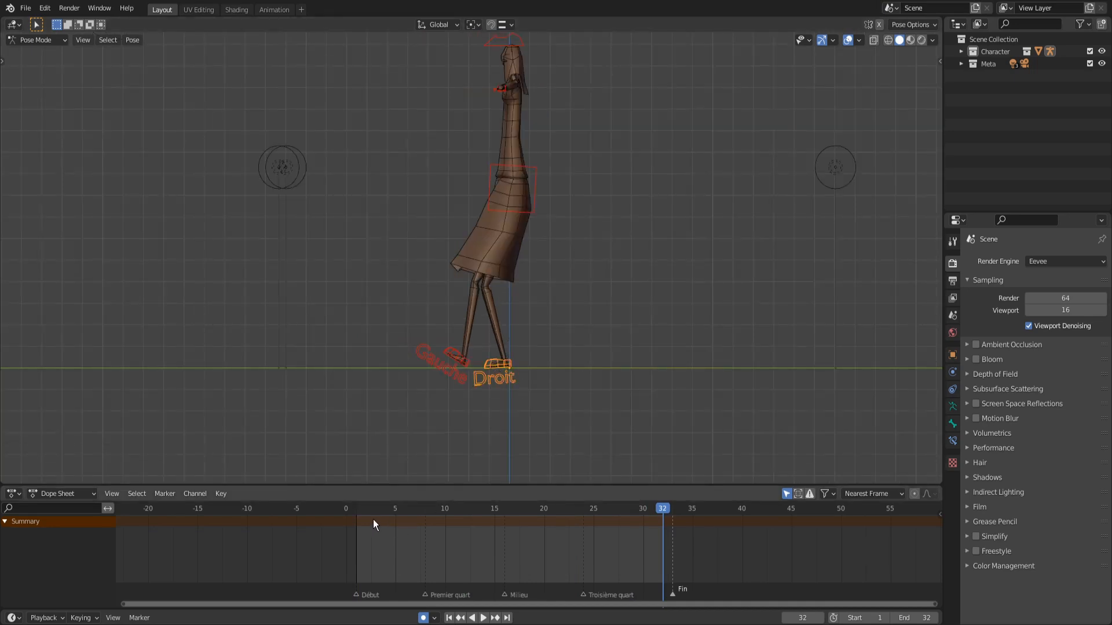
{"action": "left_click_drag", "start_coordinate": [373, 519], "coordinate": [356, 518]}
{"action": "key", "text": "i"}
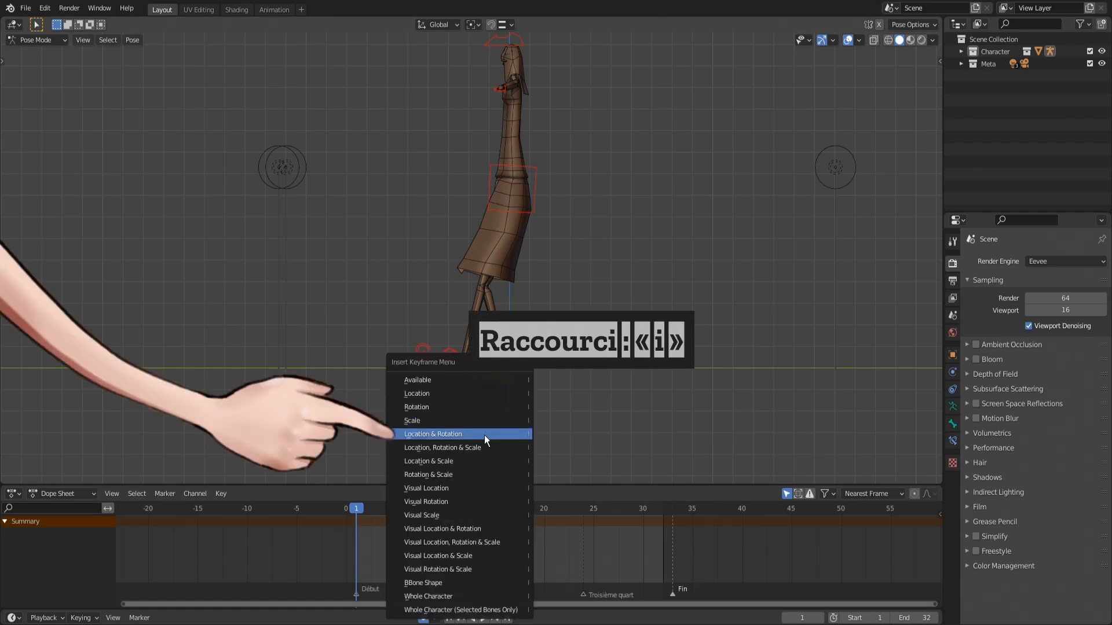
{"action": "left_click", "coordinate": [485, 436]}
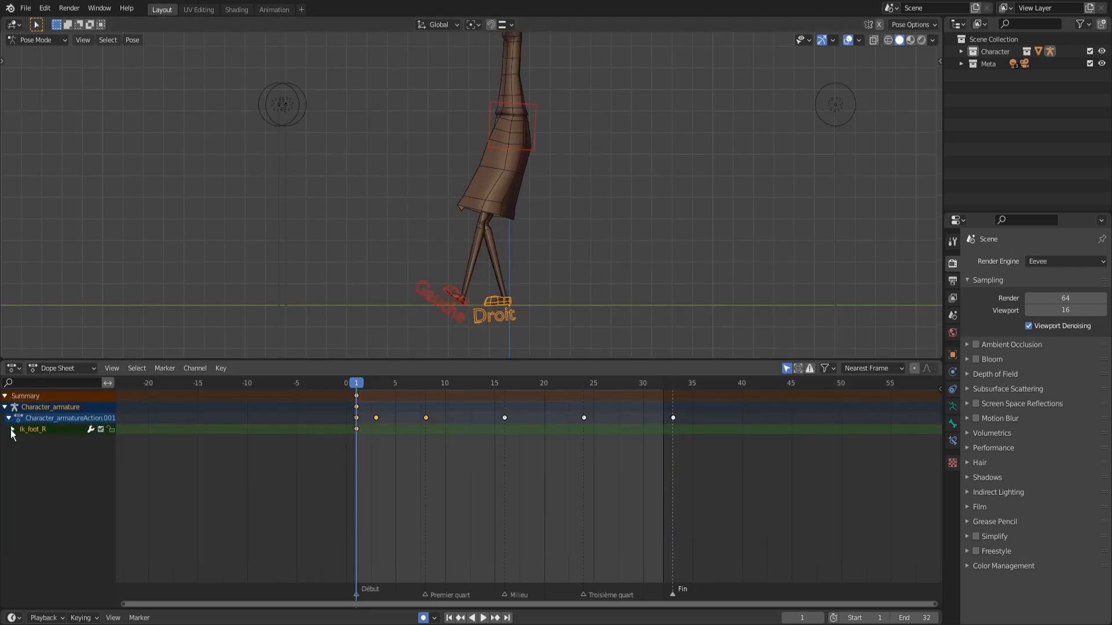
{"action": "left_click", "coordinate": [12, 429]}
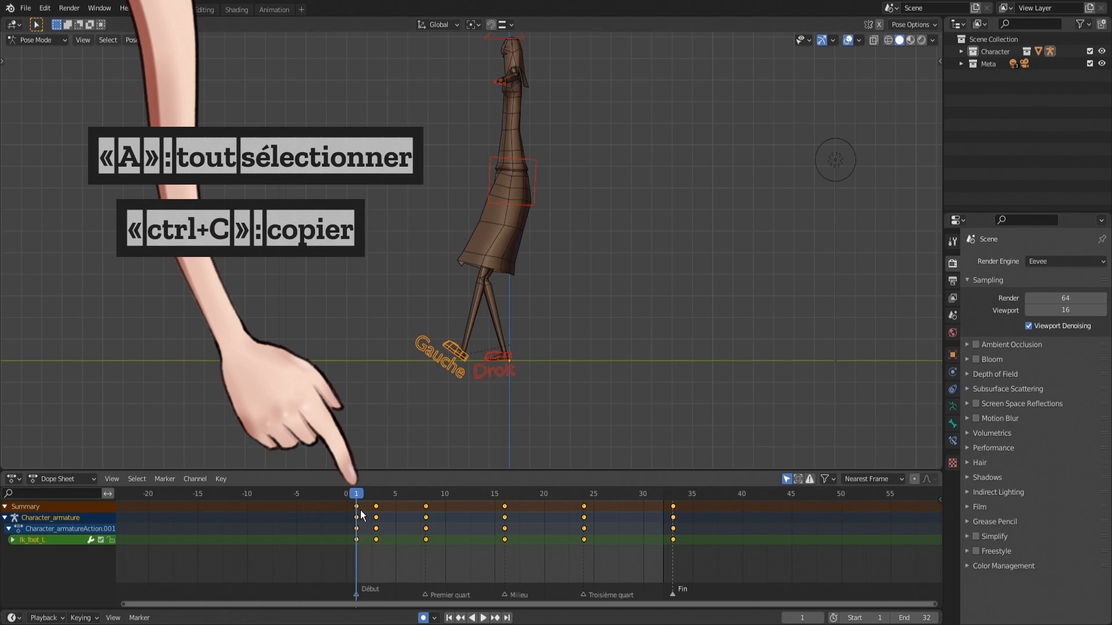
- Copy all the left foot's keyframes onto the right foot control and duplicate that set so the copy starts at frame 33
{"action": "left_click", "coordinate": [491, 357]}
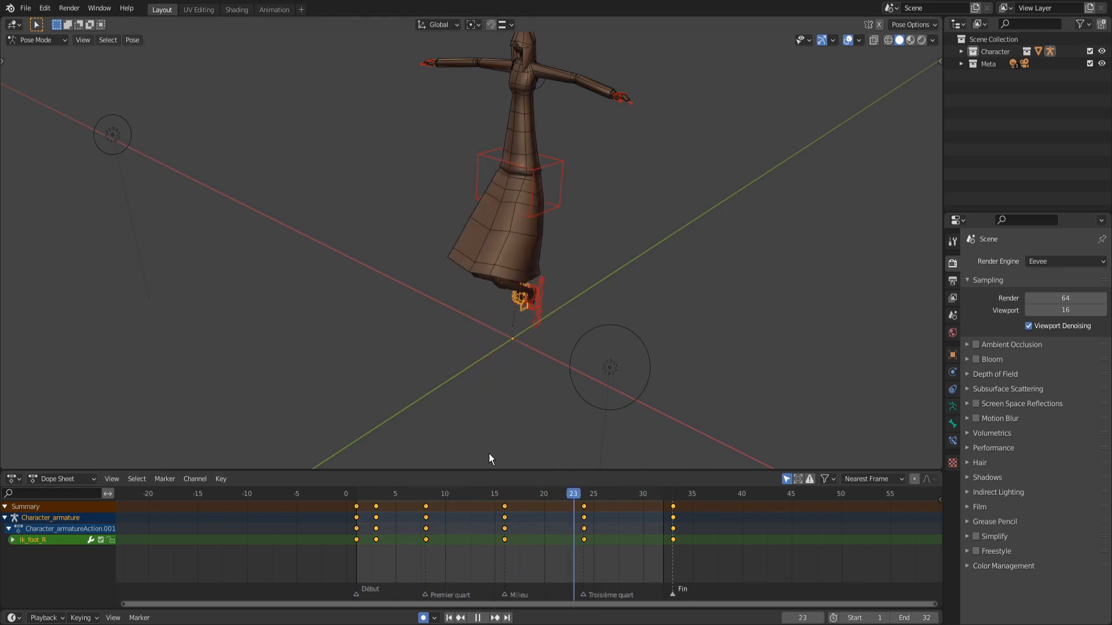
{"action": "key", "text": "shift+d"}
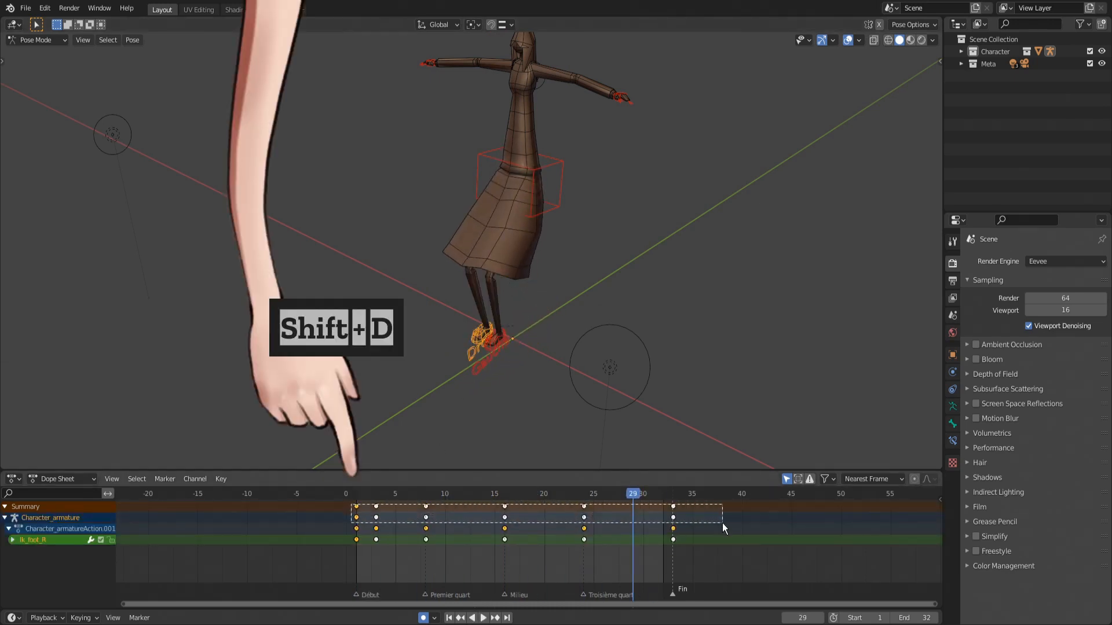
{"action": "right_click", "coordinate": [722, 522]}
{"action": "scroll", "coordinate": [547, 536], "scroll_direction": "down", "scroll_amount": 2}
{"action": "key", "text": "shift+d"}
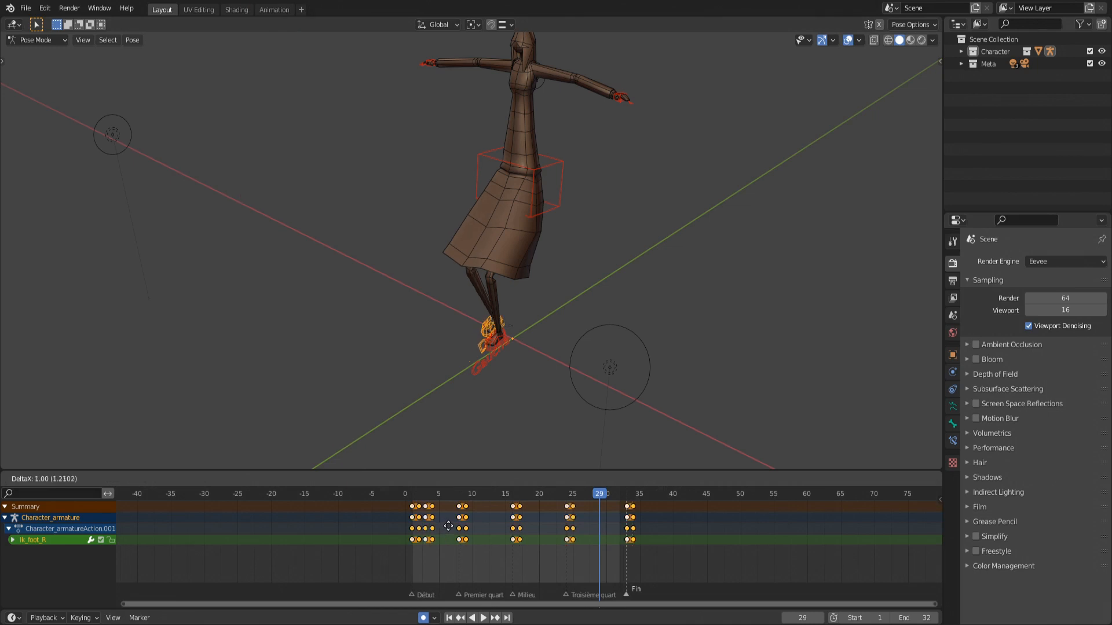
{"action": "left_click", "coordinate": [654, 525]}
- Shift all of the right foot's keyframes by -15 frames
{"action": "key", "text": "a"}
{"action": "right_click_drag", "start_coordinate": [728, 526], "coordinate": [411, 525], "text": "shift"}
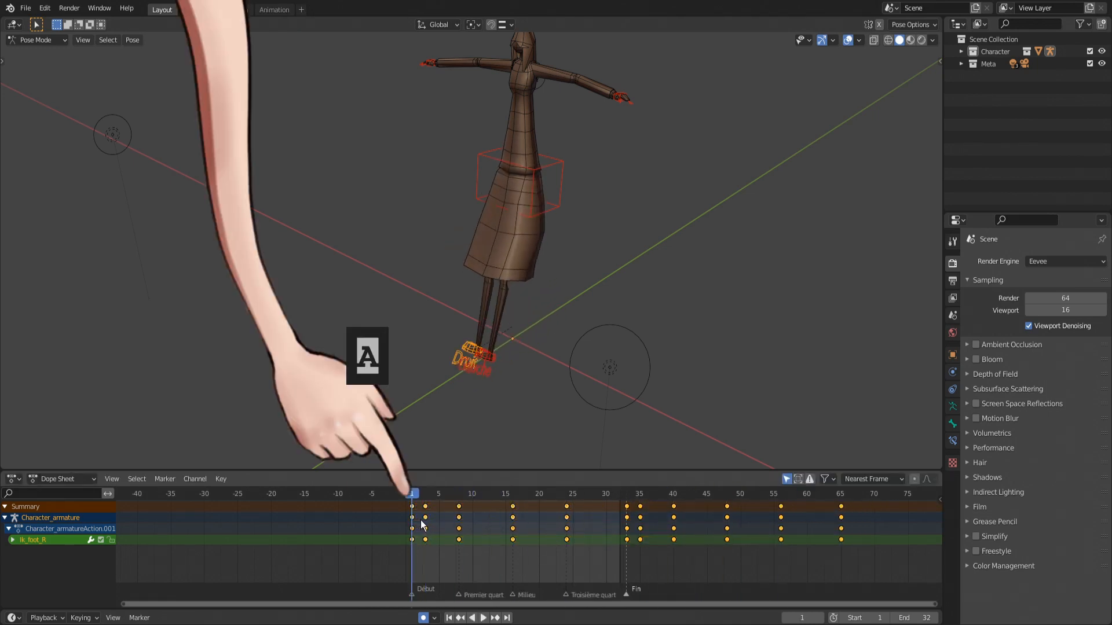
{"action": "key", "text": "g"}
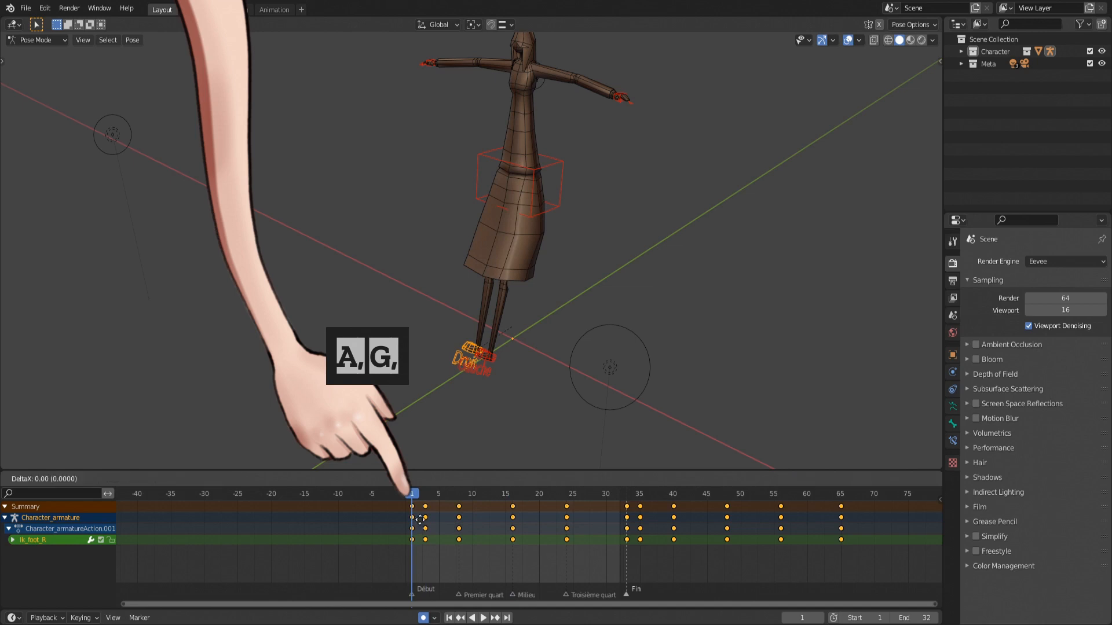
{"action": "type", "text": "-15"}
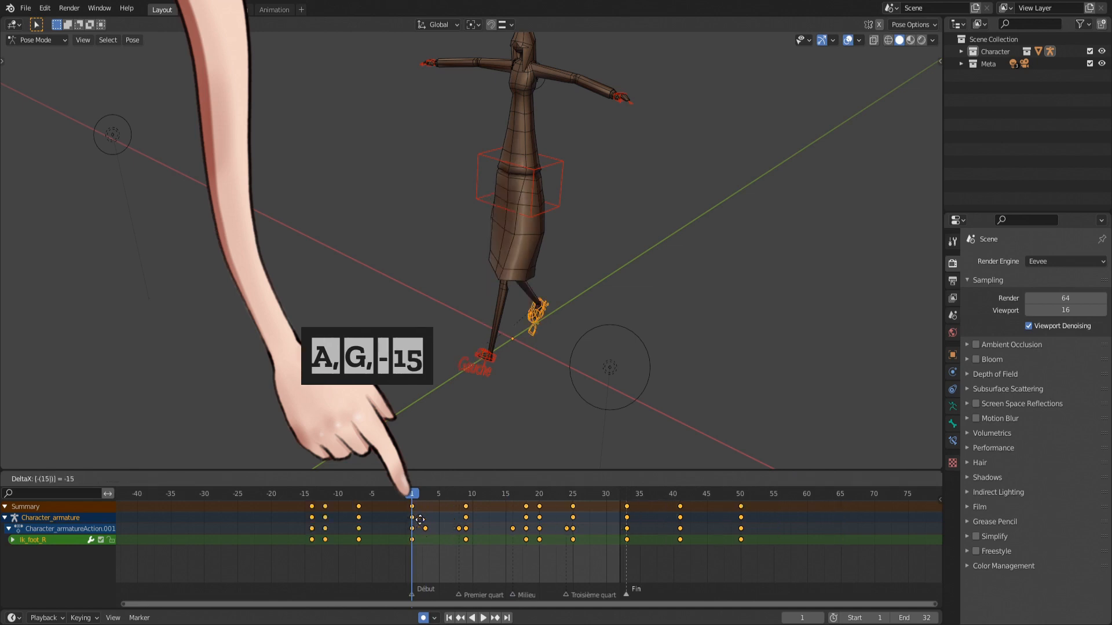
{"action": "left_click", "coordinate": [420, 519]}
- Delete the right foot's keyframes before frame 1 and after frame 33
{"action": "left_click", "coordinate": [397, 513]}
{"action": "left_click_drag", "start_coordinate": [372, 497], "coordinate": [345, 514]}
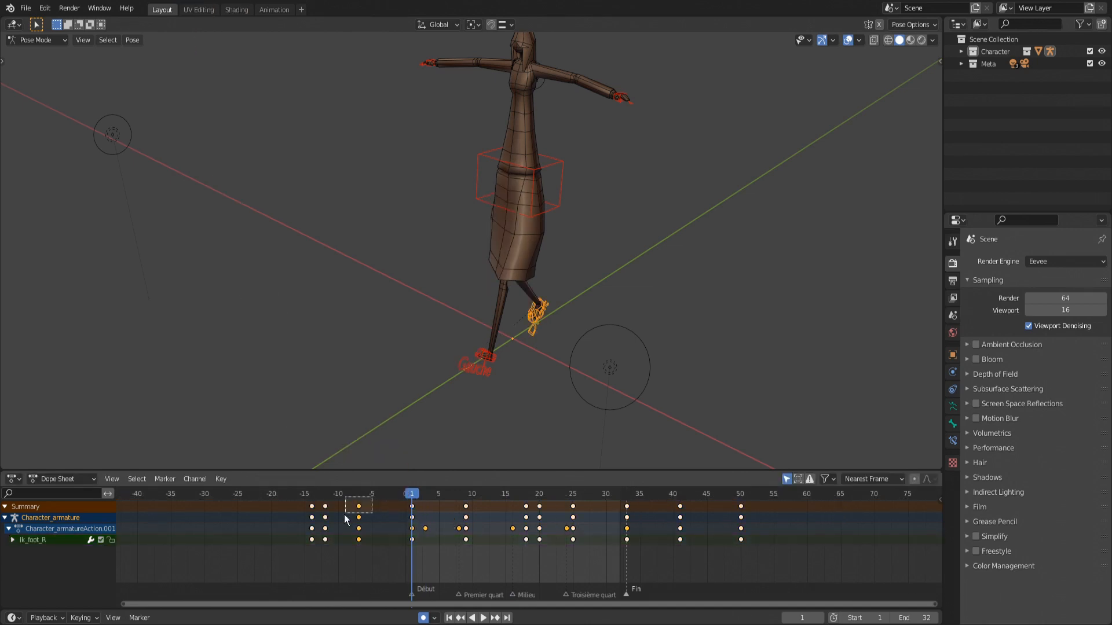
{"action": "left_click_drag", "start_coordinate": [664, 501], "coordinate": [774, 526]}
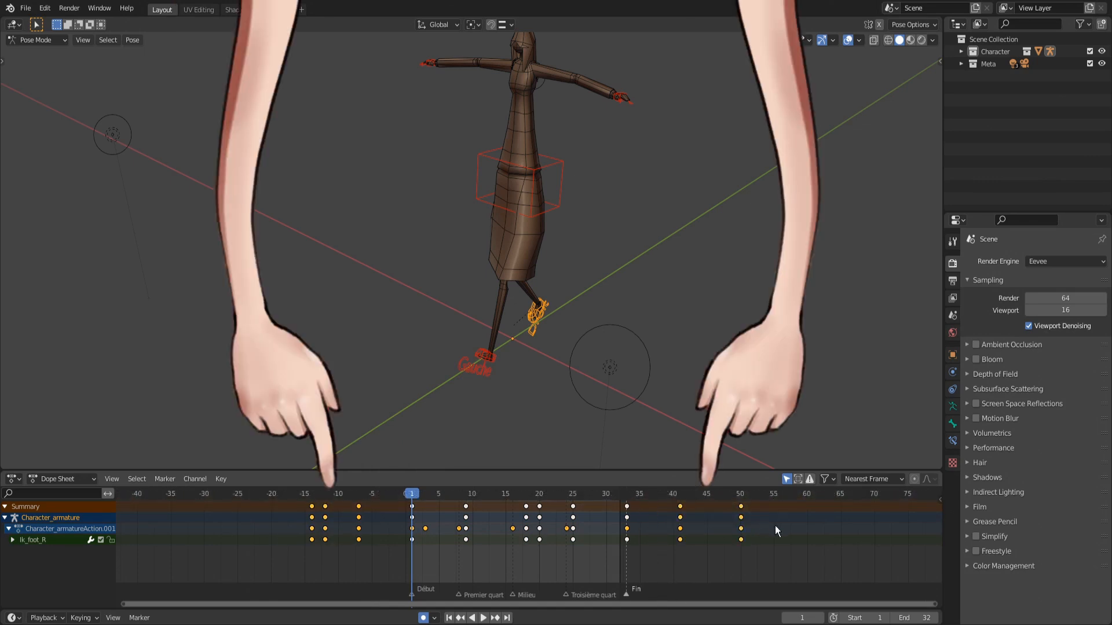
{"action": "key", "text": "x"}
{"action": "left_click", "coordinate": [695, 516]}
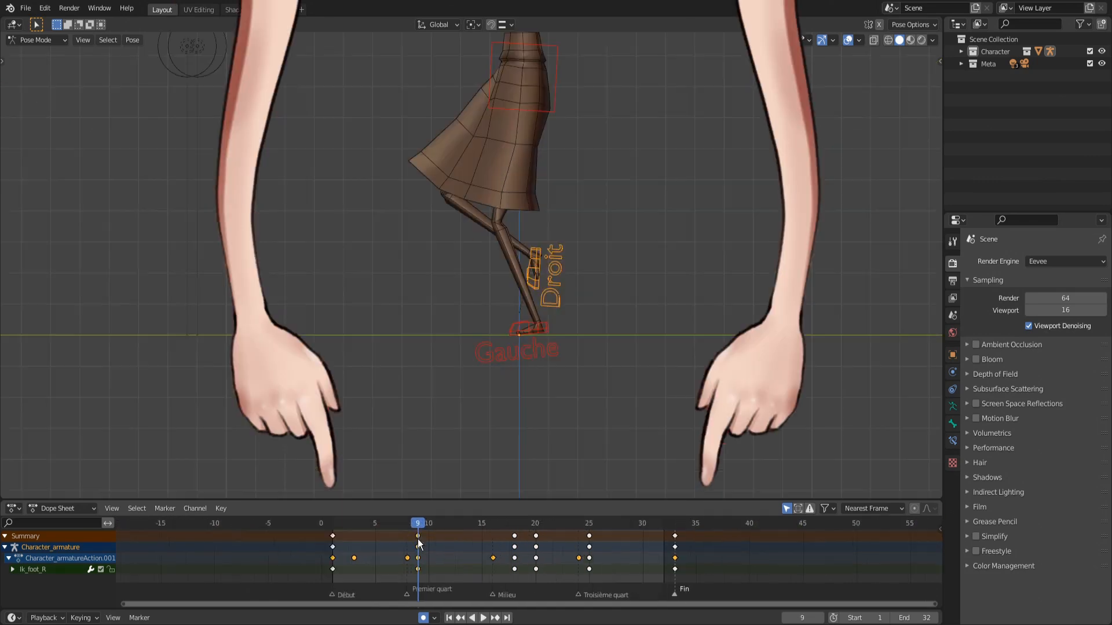
- Align the right foot's keyframes with the quarter and middle markers, moving the one on frame 9 to frame 8
{"action": "key", "text": "g"}
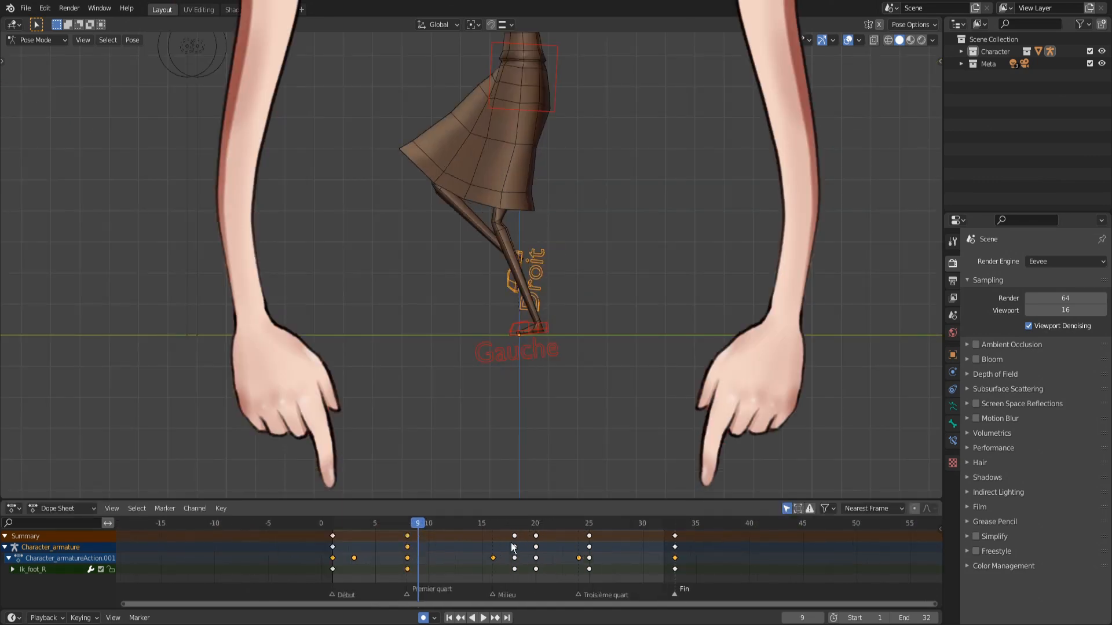
{"action": "left_click", "coordinate": [516, 541]}
{"action": "key", "text": "space"}
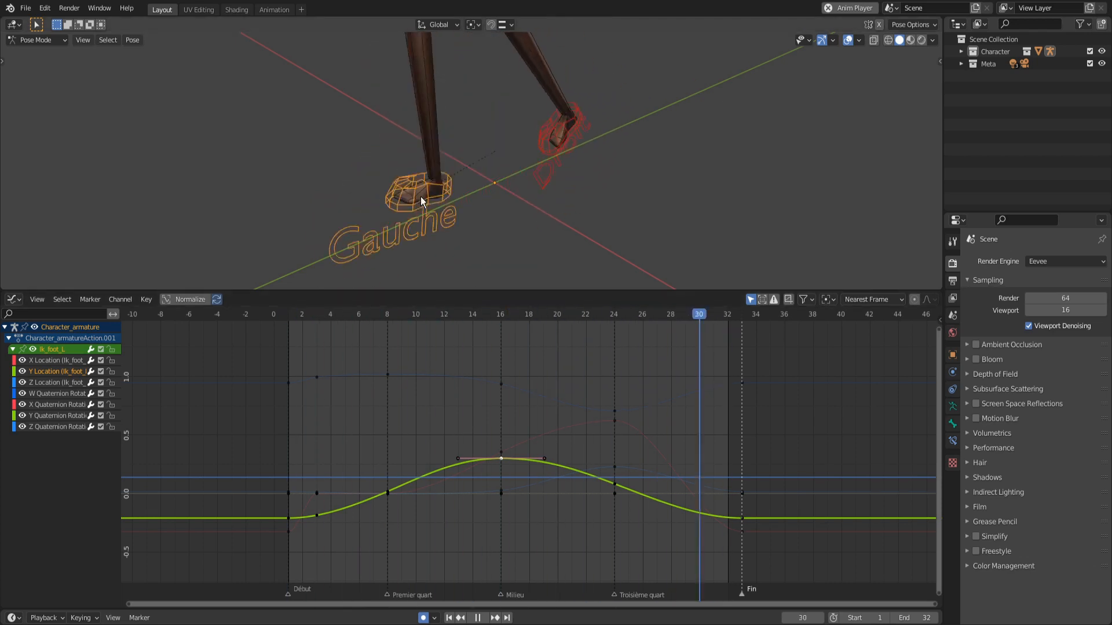
- Set the Y Location curves of the left and right foot controls to Linear interpolation
{"action": "key", "text": "space"}
{"action": "key", "text": "t"}
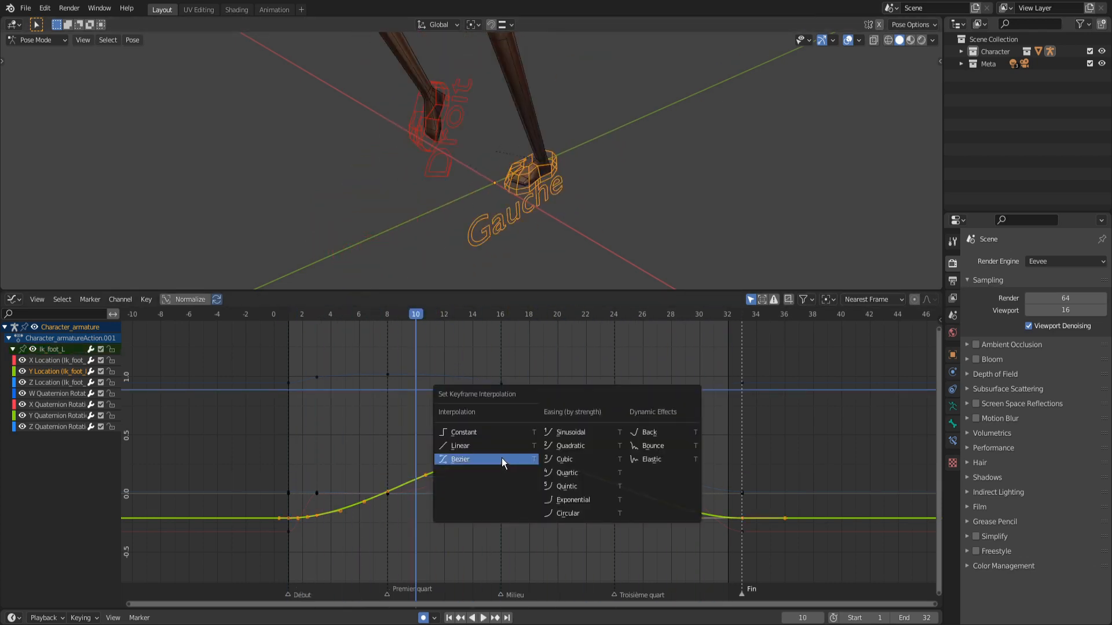
{"action": "left_click", "coordinate": [498, 448]}
{"action": "left_click", "coordinate": [438, 151]}
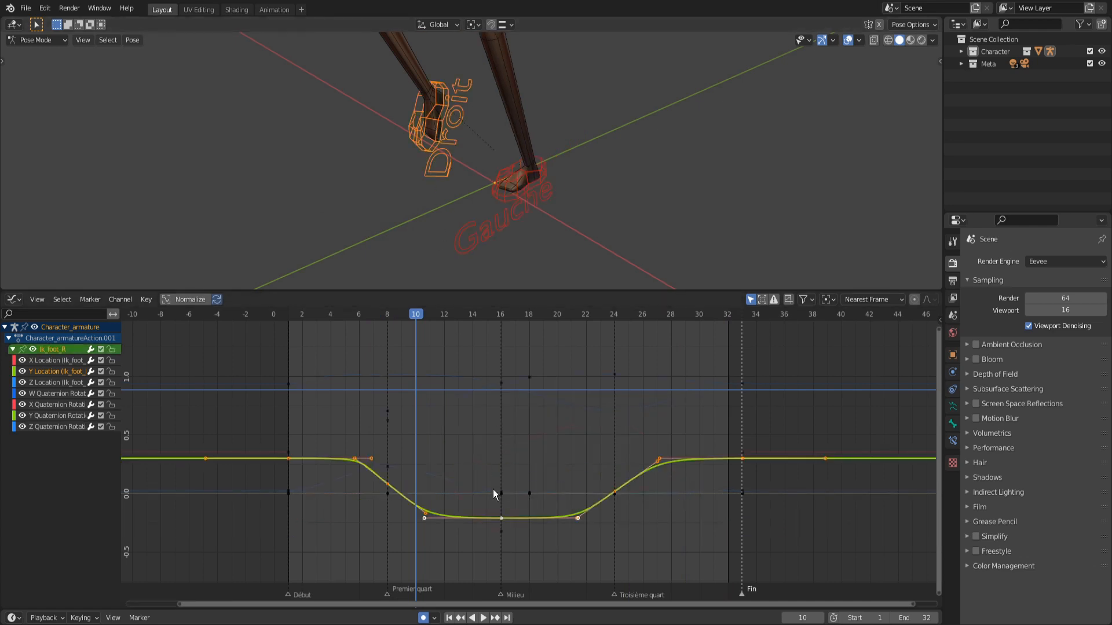
{"action": "key", "text": "t"}
{"action": "left_click", "coordinate": [501, 519]}
{"action": "right_click", "coordinate": [298, 456], "text": "shift"}
{"action": "key", "text": "space"}
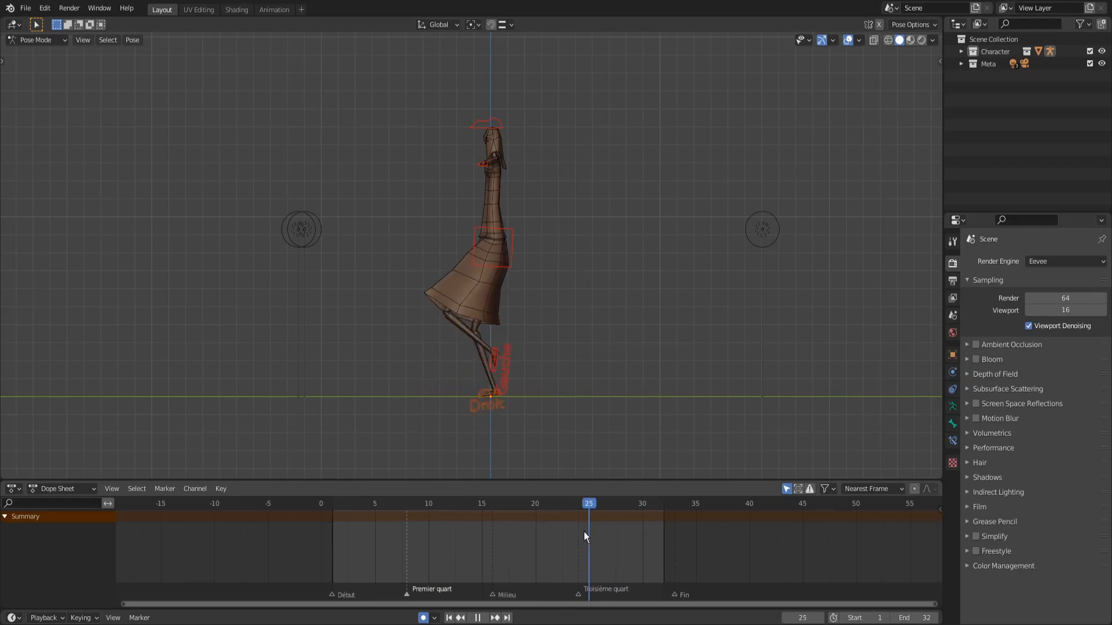
- At the third-quarter marker, frame 24, raise the head, hand and body controls together slightly along Z
{"action": "mouse_move", "coordinate": [584, 532]}
{"action": "left_mouse_down"}
{"action": "mouse_move", "coordinate": [332, 539]}
{"action": "mouse_move", "coordinate": [411, 540]}
{"action": "mouse_move", "coordinate": [460, 559]}
{"action": "mouse_move", "coordinate": [577, 553]}
{"action": "left_mouse_up"}
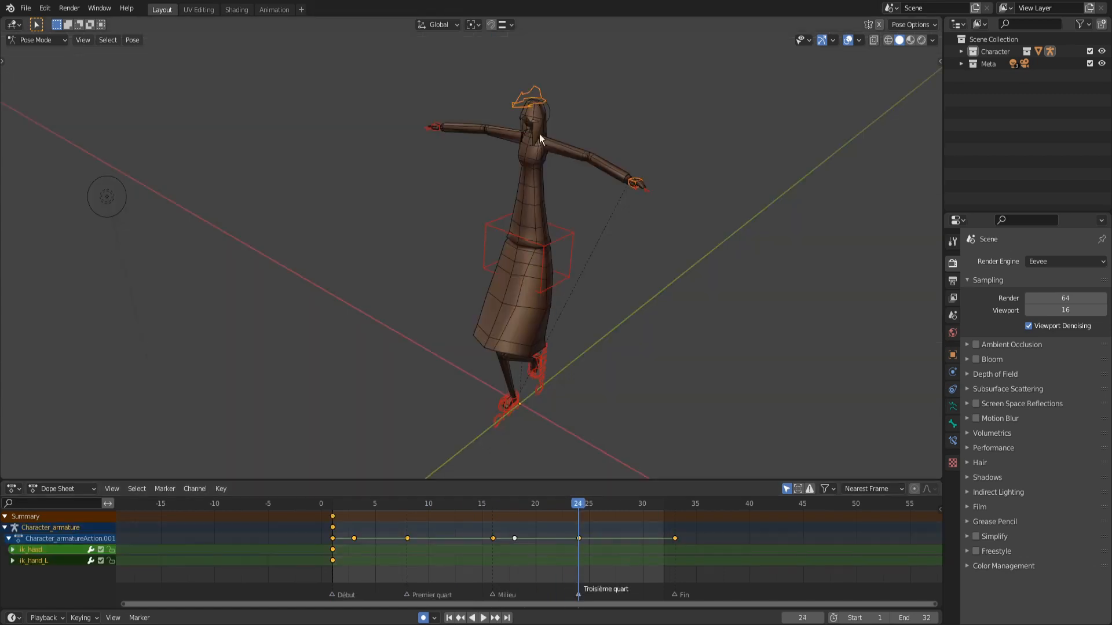
{"action": "key", "text": "KP_3"}
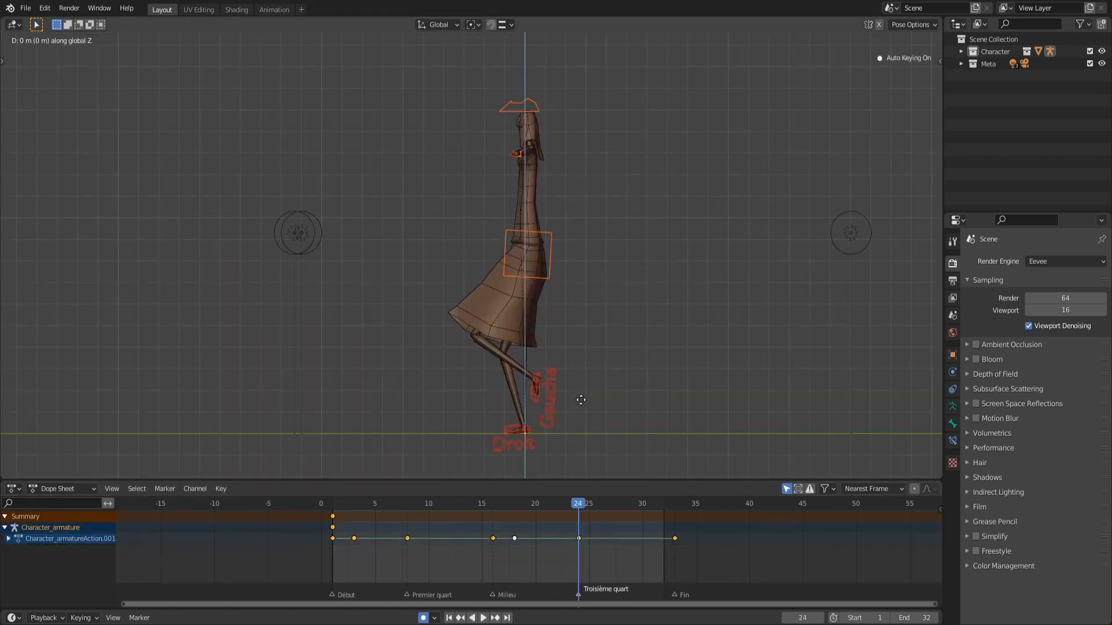
{"action": "key", "text": "g"}
{"action": "key", "text": "z"}
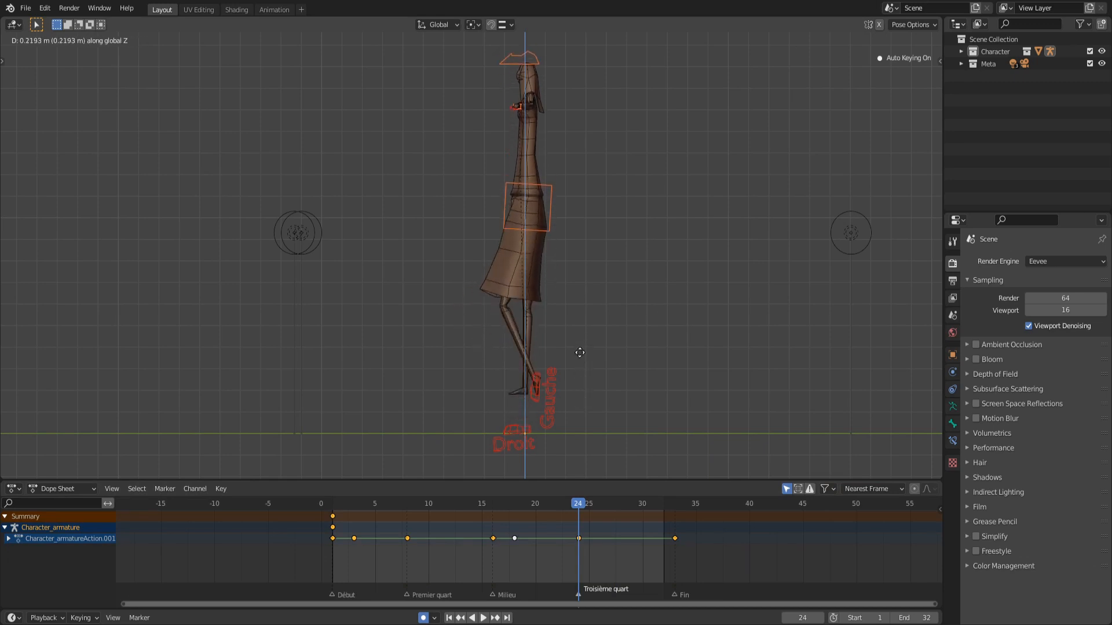
{"action": "left_click", "coordinate": [580, 395]}
- Duplicate the head, hand and body keyframes from frame 24 onto the first-quarter marker at frame 8
{"action": "left_click", "coordinate": [579, 517]}
{"action": "key", "text": "g"}
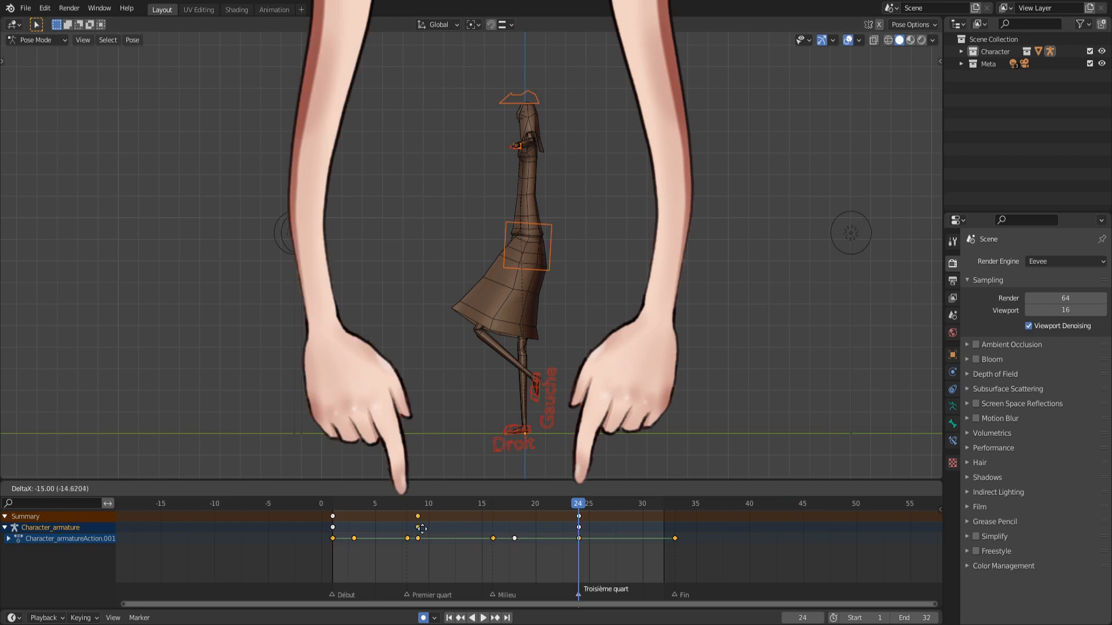
{"action": "left_click", "coordinate": [411, 529]}
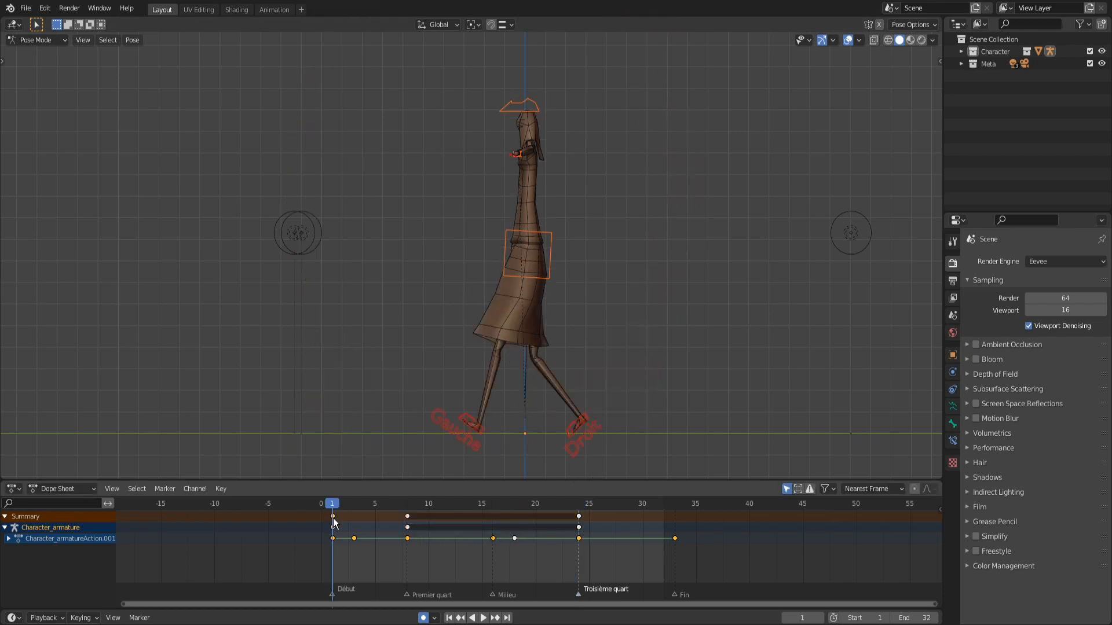
- Duplicate the head, hand and body keyframes from frame 1 onto the middle marker at frame 16 and the end marker at frame 33
{"action": "left_click", "coordinate": [332, 518]}
{"action": "key", "text": "shift+d"}
{"action": "left_click", "coordinate": [496, 523]}
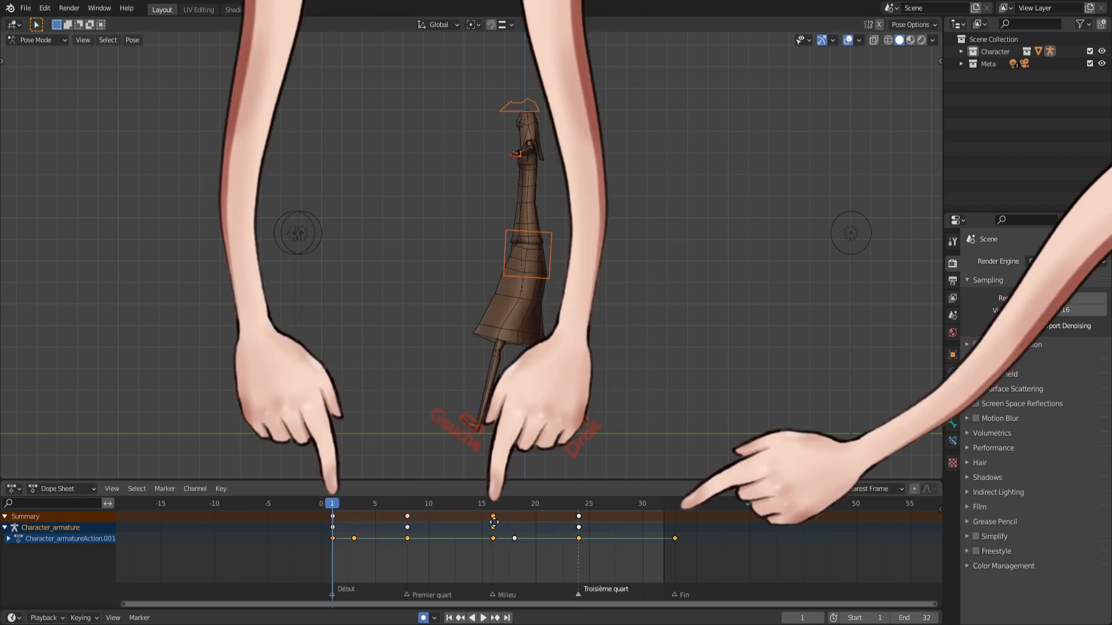
{"action": "key", "text": "shift+d"}
{"action": "left_click", "coordinate": [685, 521]}
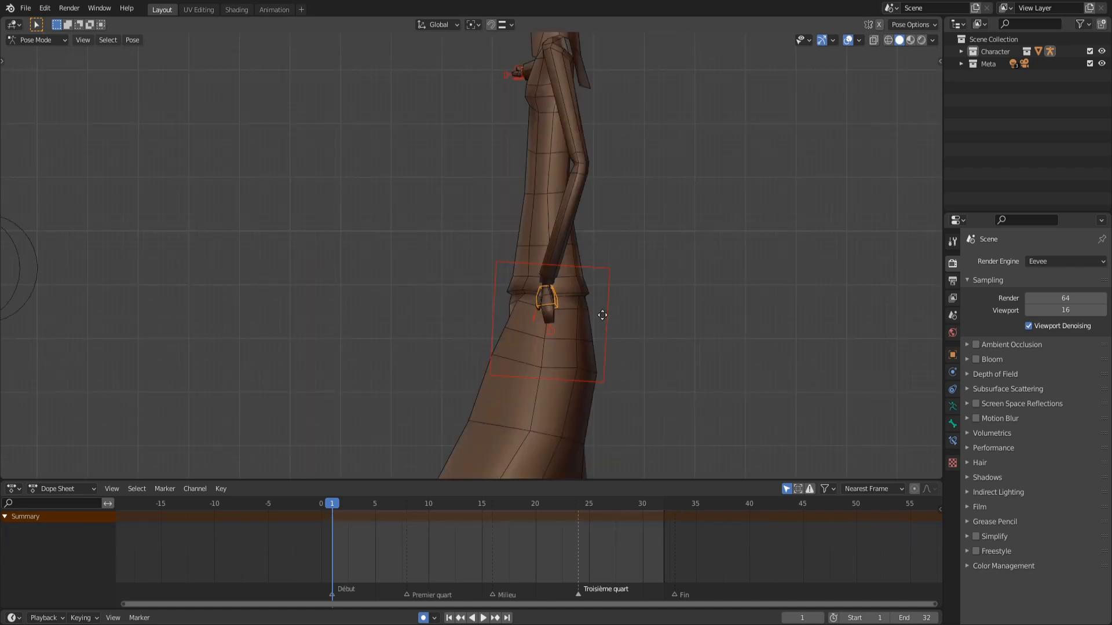
- Adjust the left hand's position and rotation at frame 1, then duplicate that keyframe onto frame 33
{"action": "key", "text": "g"}
{"action": "left_click", "coordinate": [605, 322]}
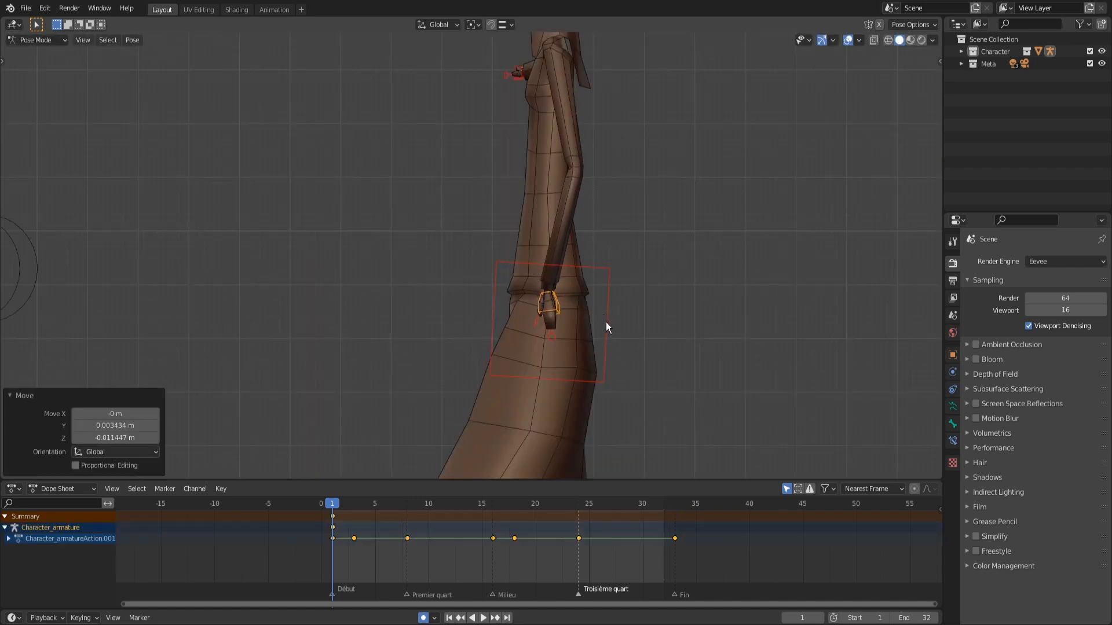
{"action": "key", "text": "r"}
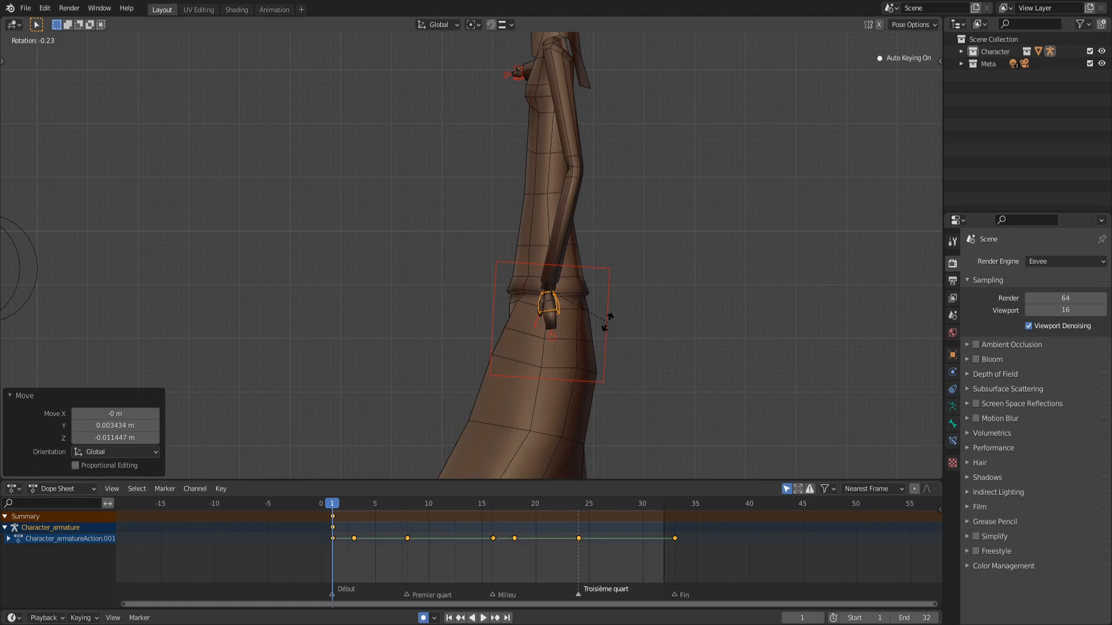
{"action": "left_click", "coordinate": [607, 322]}
{"action": "key", "text": "shift+d"}
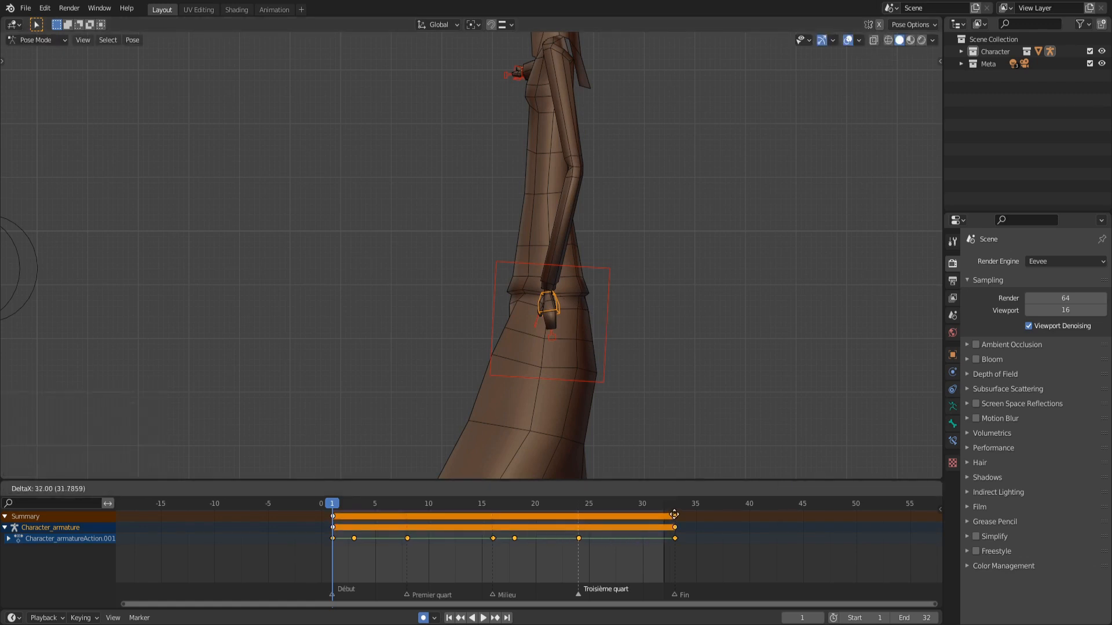
{"action": "left_click", "coordinate": [674, 515]}
- At the first-quarter marker, frame 8, move the left hand forward in front of the hip and rotate it slightly
{"action": "left_click_drag", "start_coordinate": [356, 524], "coordinate": [406, 522]}
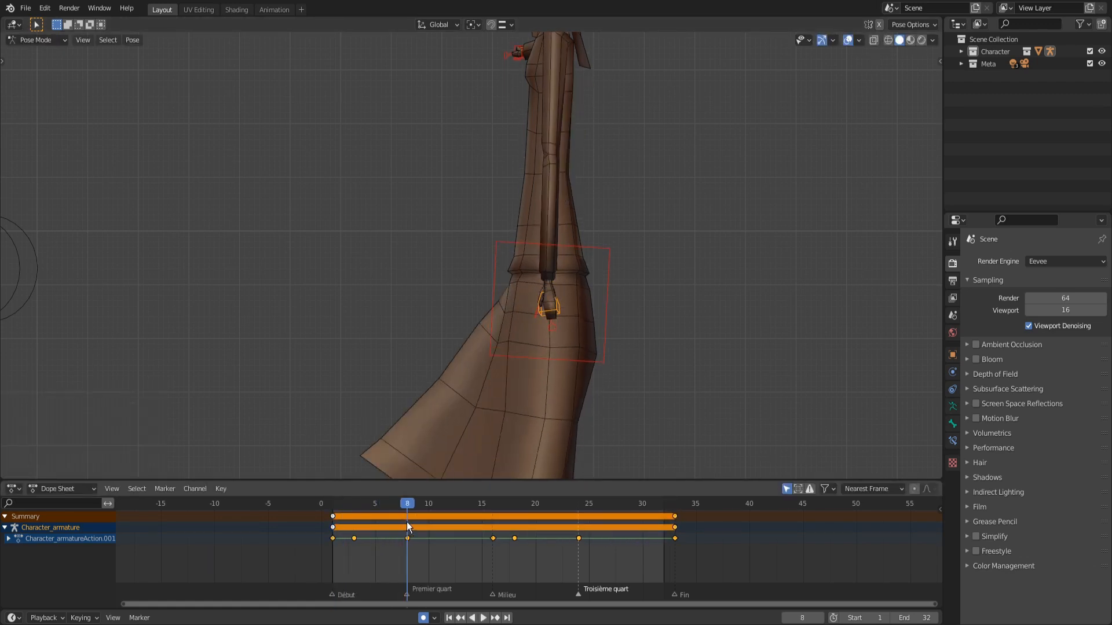
{"action": "key", "text": "g"}
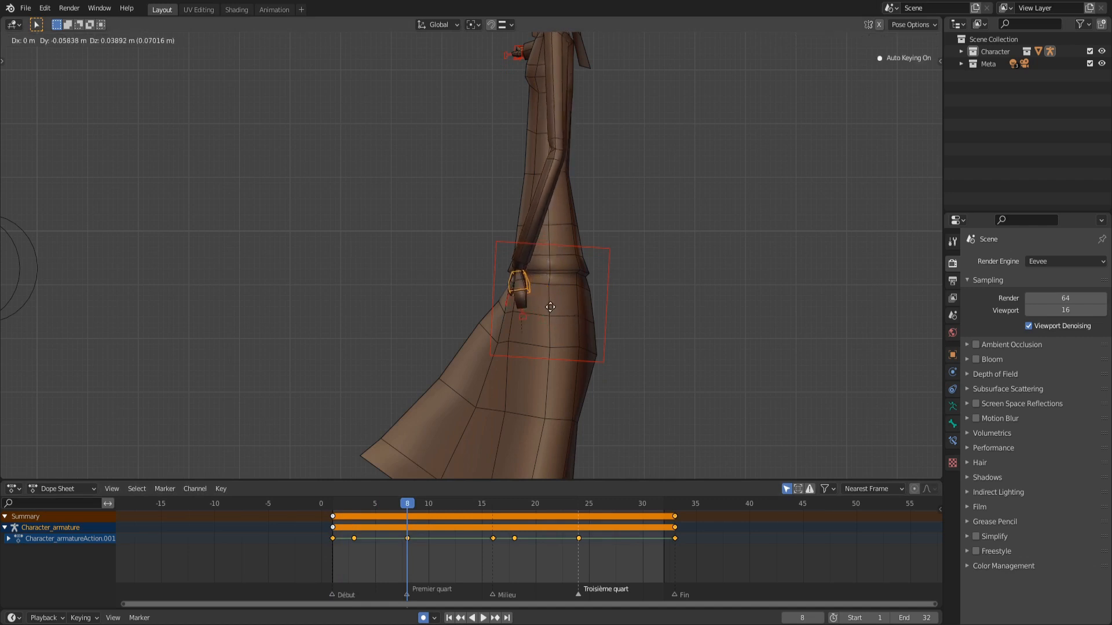
{"action": "left_click", "coordinate": [550, 307]}
{"action": "key", "text": "r"}
{"action": "left_click", "coordinate": [556, 310]}
{"action": "key", "text": "g"}
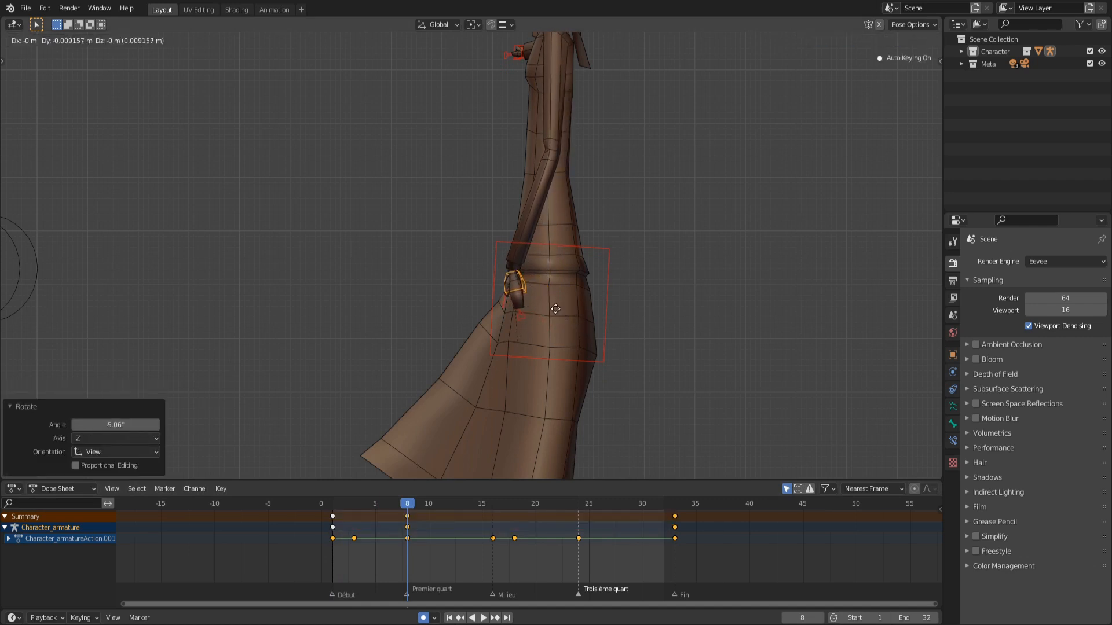
{"action": "left_click", "coordinate": [556, 309]}
- At the middle marker, frame 16, swing the left hand forward and down, and adjust its position and rotation from the front view
{"action": "left_click_drag", "start_coordinate": [408, 524], "coordinate": [494, 526]}
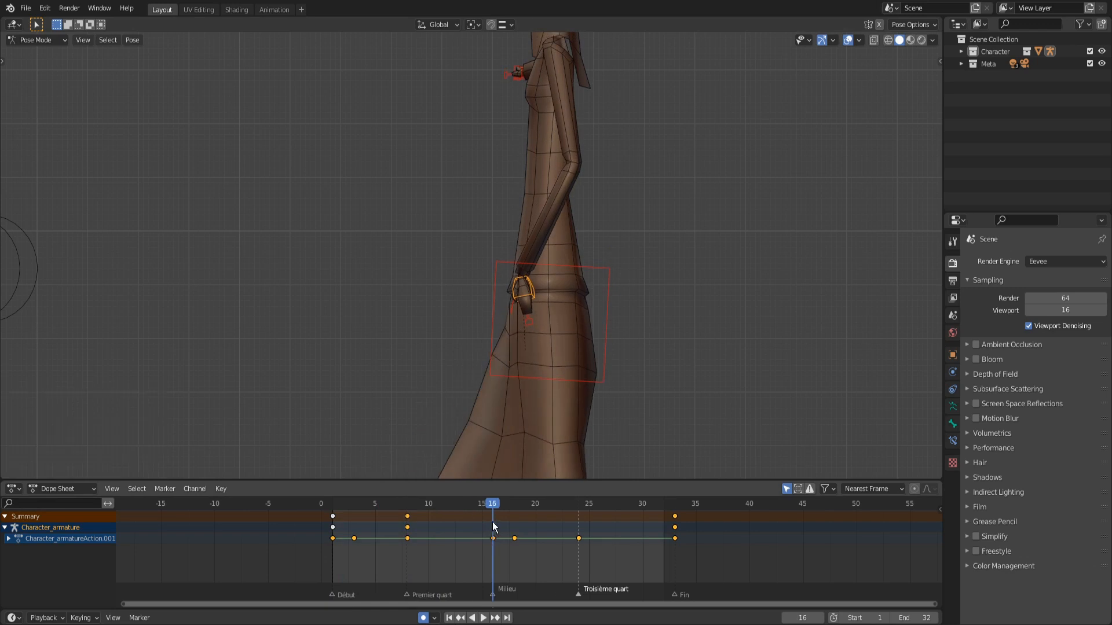
{"action": "key", "text": "g"}
{"action": "left_click", "coordinate": [574, 370]}
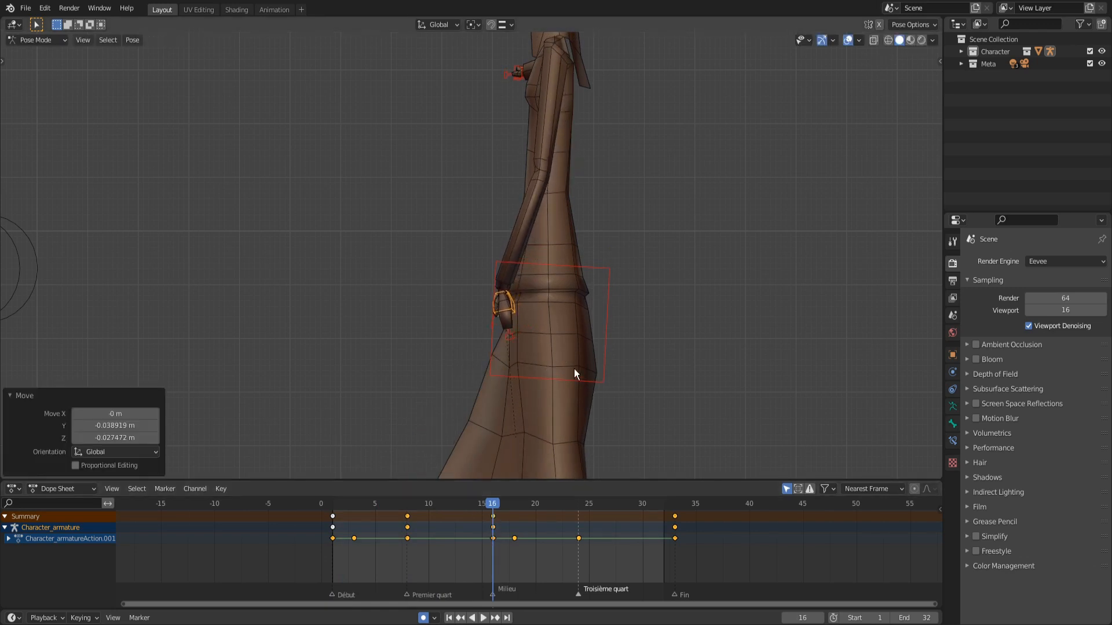
{"action": "key", "text": "r"}
{"action": "left_click", "coordinate": [510, 371]}
{"action": "key", "text": "ctrl+z"}
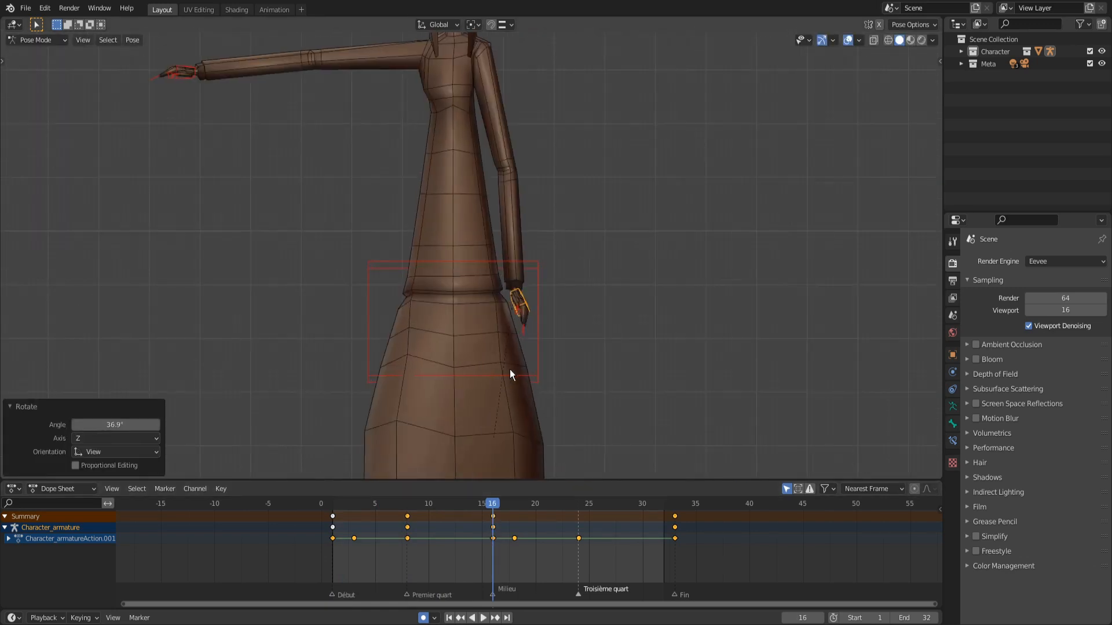
{"action": "key", "text": "g"}
{"action": "left_click", "coordinate": [530, 371]}
{"action": "key", "text": "r"}
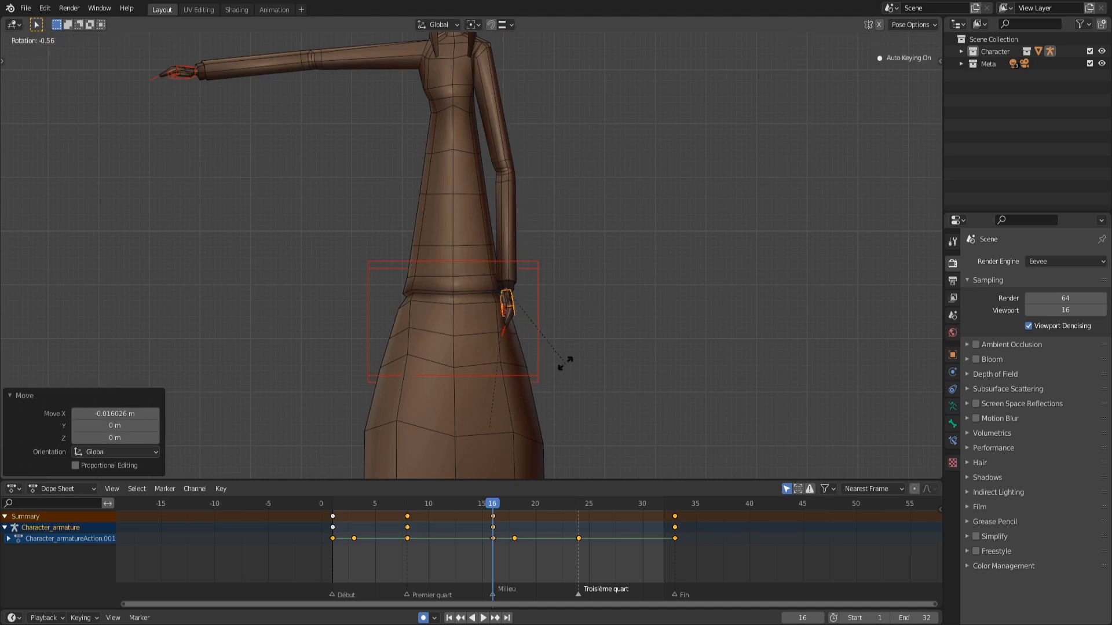
{"action": "left_click", "coordinate": [566, 367]}
- Duplicate the left hand's frame 8 keyframe onto the third-quarter marker at frame 24
{"action": "key", "text": "KP_3"}
{"action": "left_click", "coordinate": [408, 516]}
{"action": "key", "text": "shift+d"}
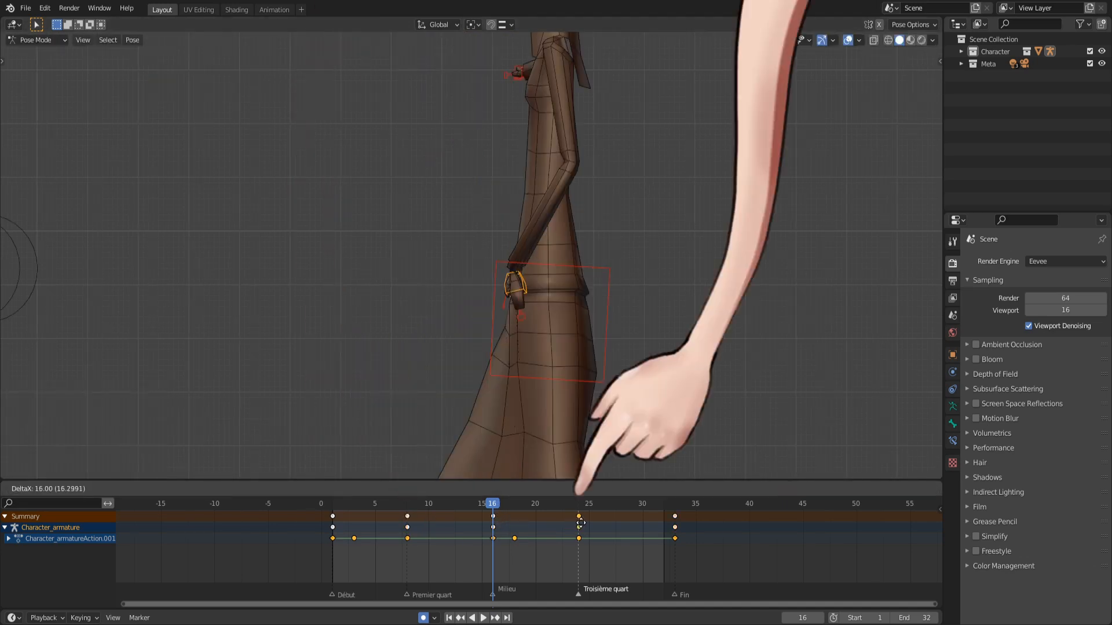
{"action": "left_click", "coordinate": [483, 523]}
- Play back the arm swing from the start, then adjust the left hand's rotation at frame 24
{"action": "key", "text": "shift+Left"}
{"action": "key", "text": "space"}
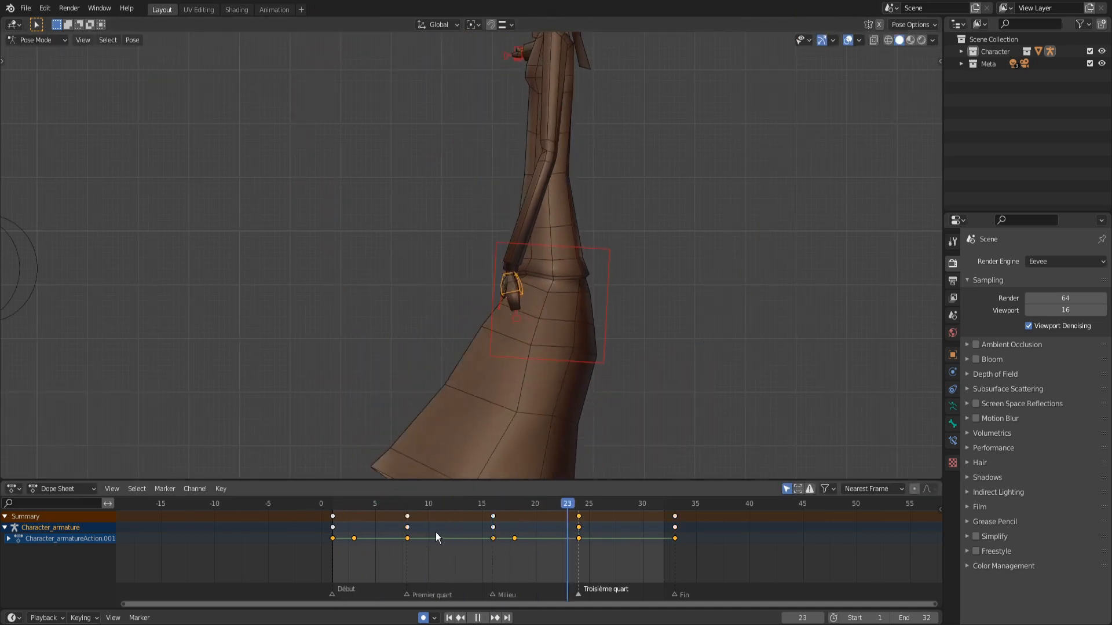
{"action": "key", "text": "space"}
{"action": "key", "text": "r"}
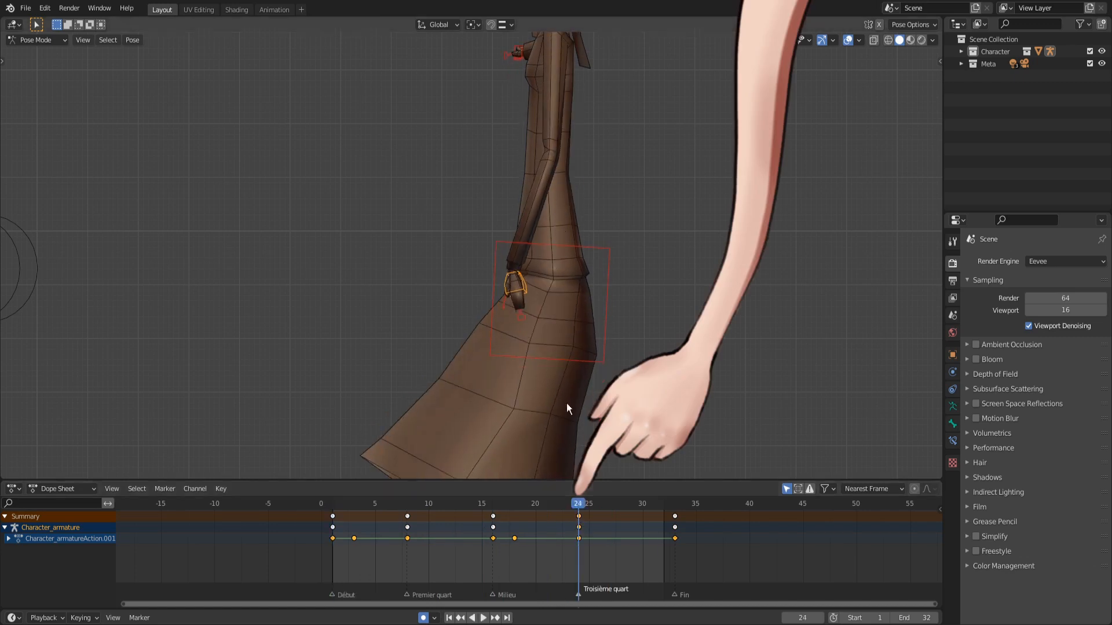
{"action": "left_click", "coordinate": [493, 358]}
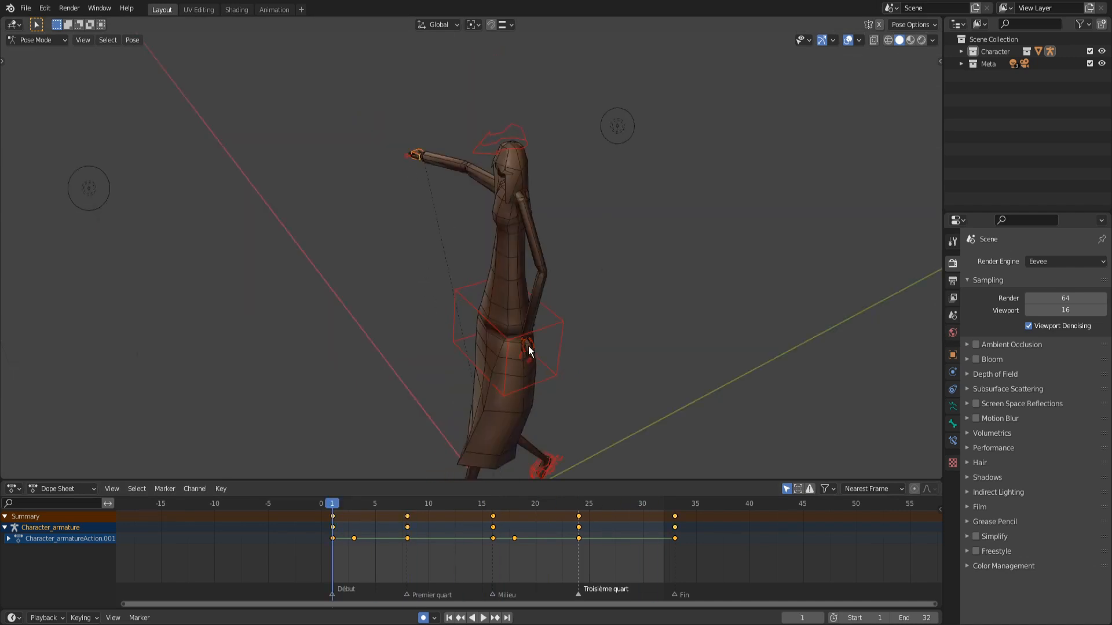
- Copy the left hand's keyframes, paste them onto the right hand from frame 1, and play back the result
{"action": "left_click", "coordinate": [528, 345]}
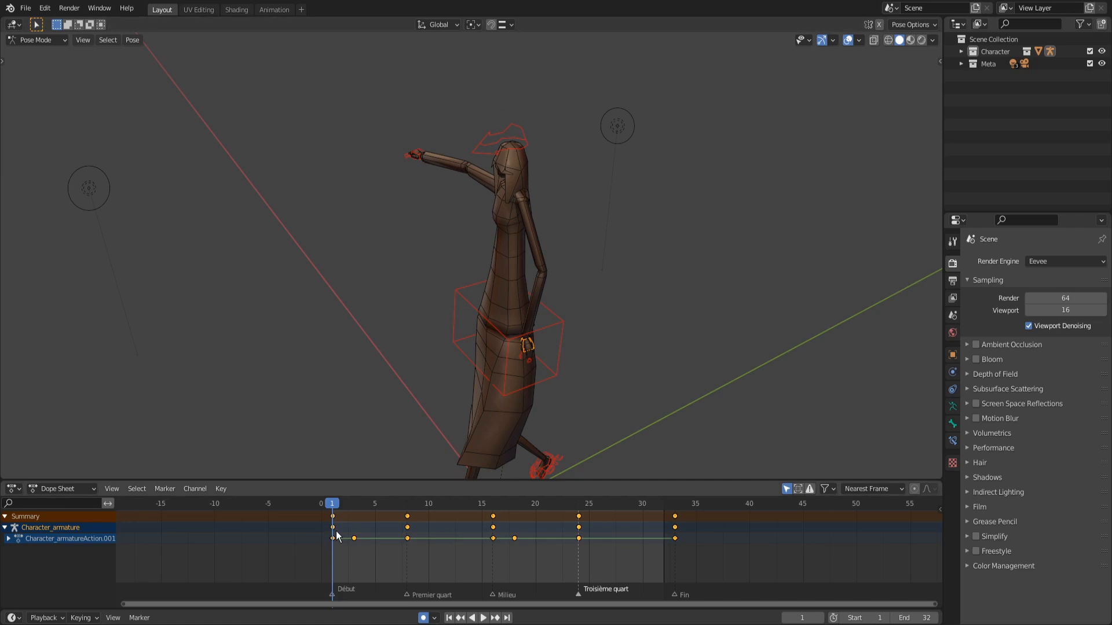
{"action": "left_click", "coordinate": [416, 154]}
{"action": "key", "text": "ctrl+v"}
{"action": "key", "text": "space"}
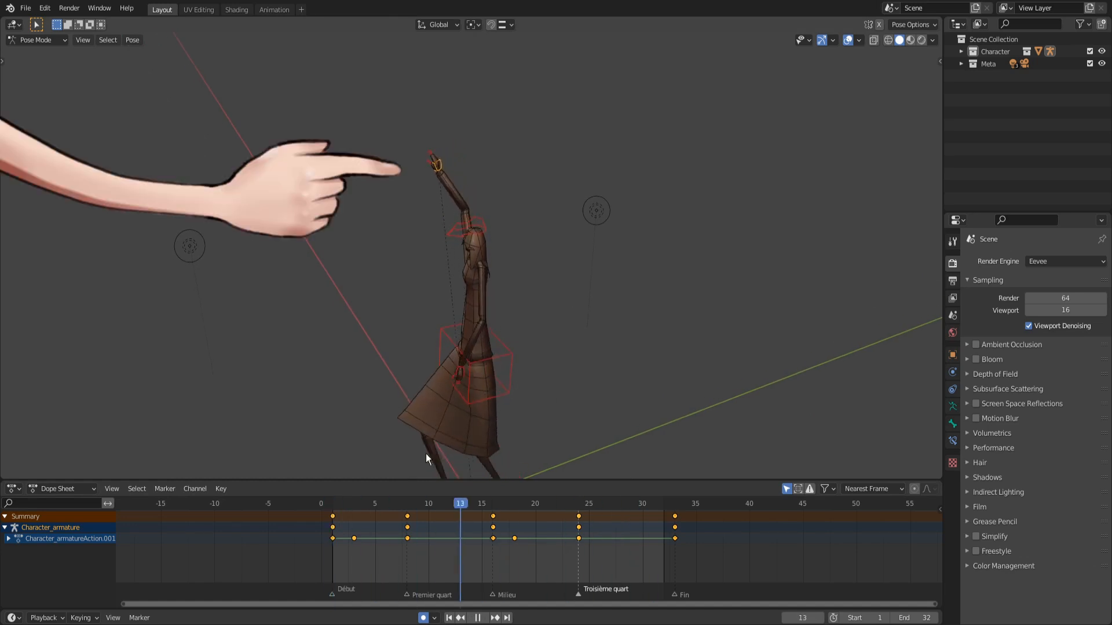
{"action": "key", "text": "Escape"}
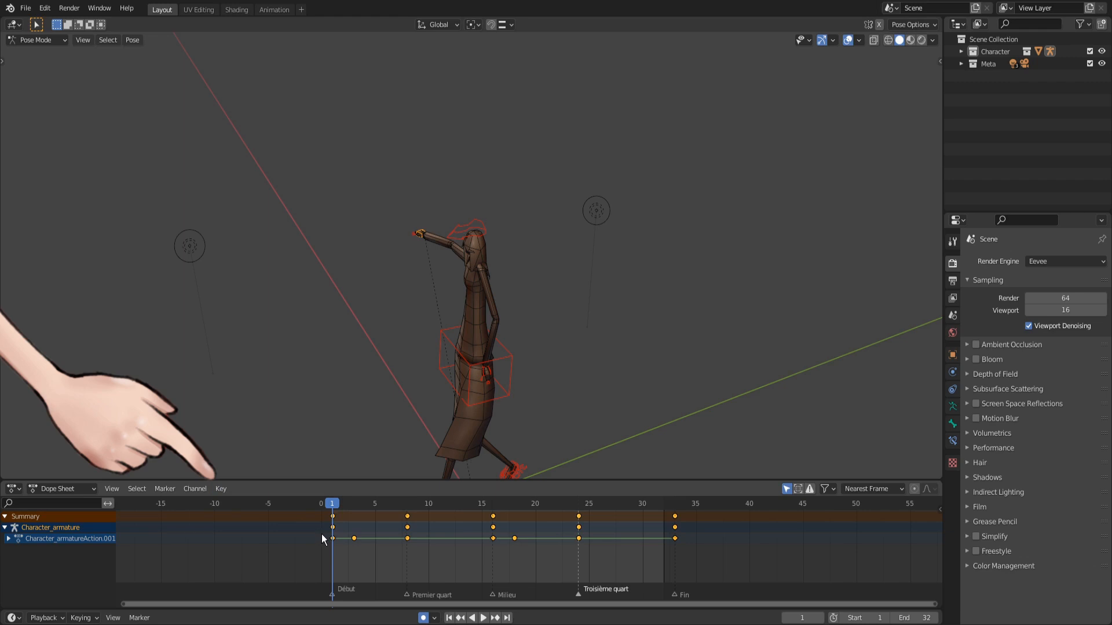
- Paste the copied keyframes flipped onto the right hand, duplicate them after the cycle, and shift them all back by half a cycle
{"action": "left_click", "coordinate": [219, 490]}
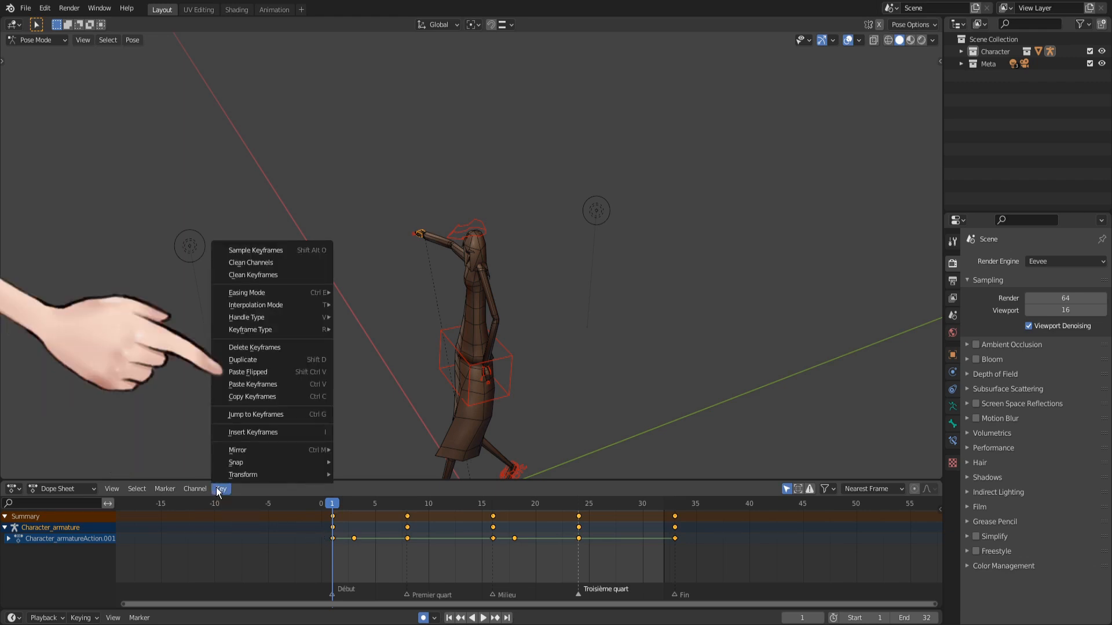
{"action": "left_click", "coordinate": [248, 377]}
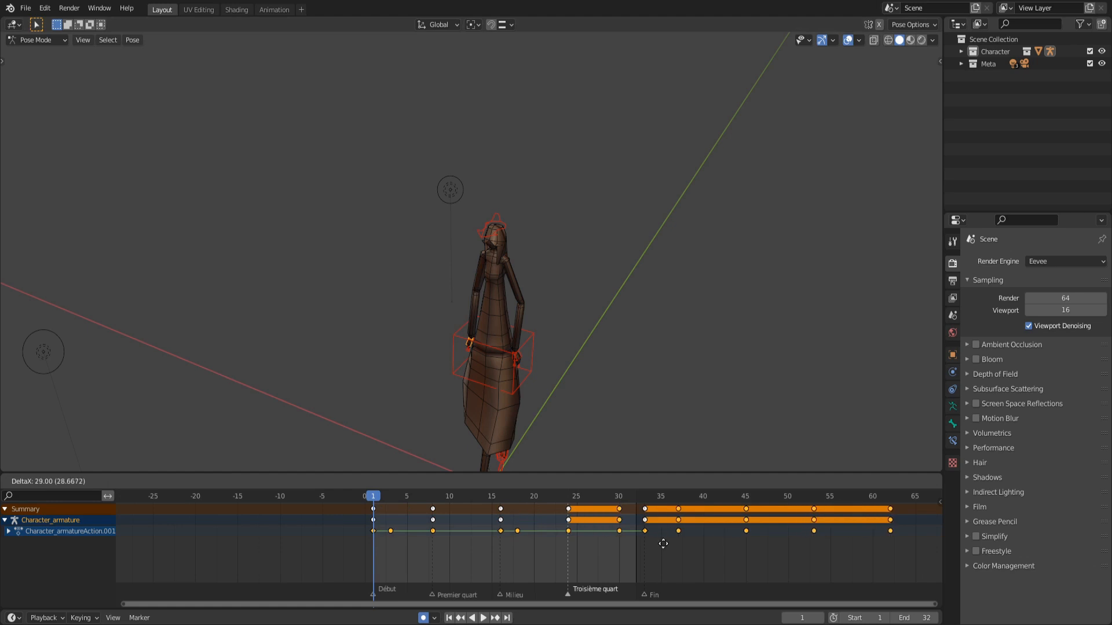
{"action": "left_click", "coordinate": [690, 544]}
{"action": "key", "text": "a"}
{"action": "key", "text": "g"}
{"action": "left_click", "coordinate": [445, 530]}
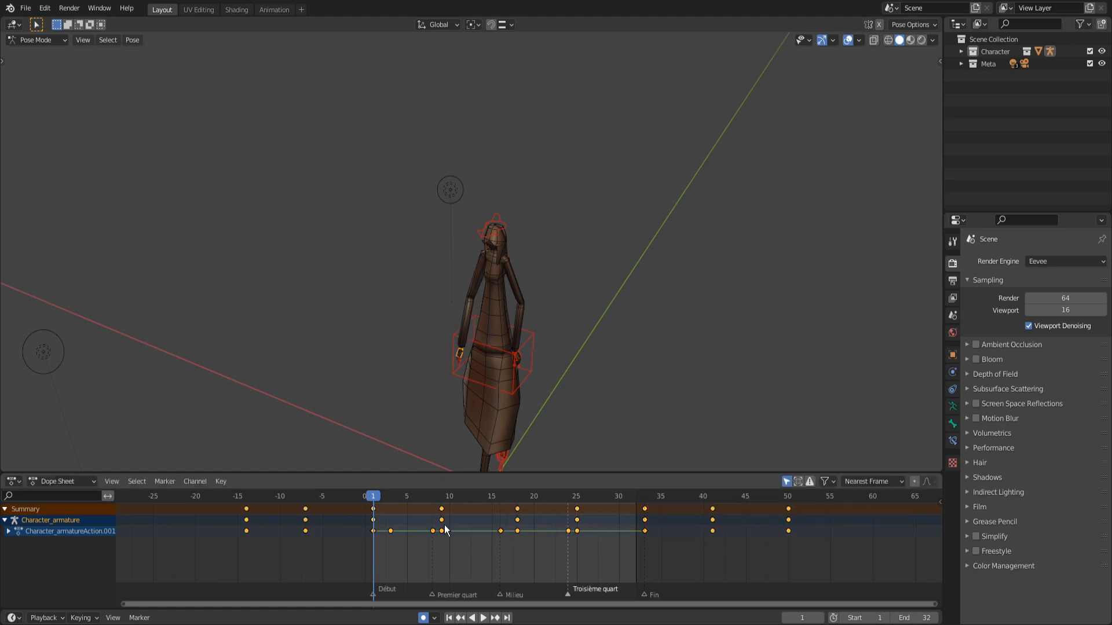
- Delete the right hand's surplus keyframes outside frames 1 to 33 and move those on frames 9 and 18 to frames 8 and 16
{"action": "left_click_drag", "start_coordinate": [700, 502], "coordinate": [807, 536]}
{"action": "key", "text": "x"}
{"action": "left_click", "coordinate": [807, 529]}
{"action": "left_click_drag", "start_coordinate": [441, 512], "coordinate": [432, 510]}
{"action": "left_click_drag", "start_coordinate": [517, 509], "coordinate": [501, 509]}
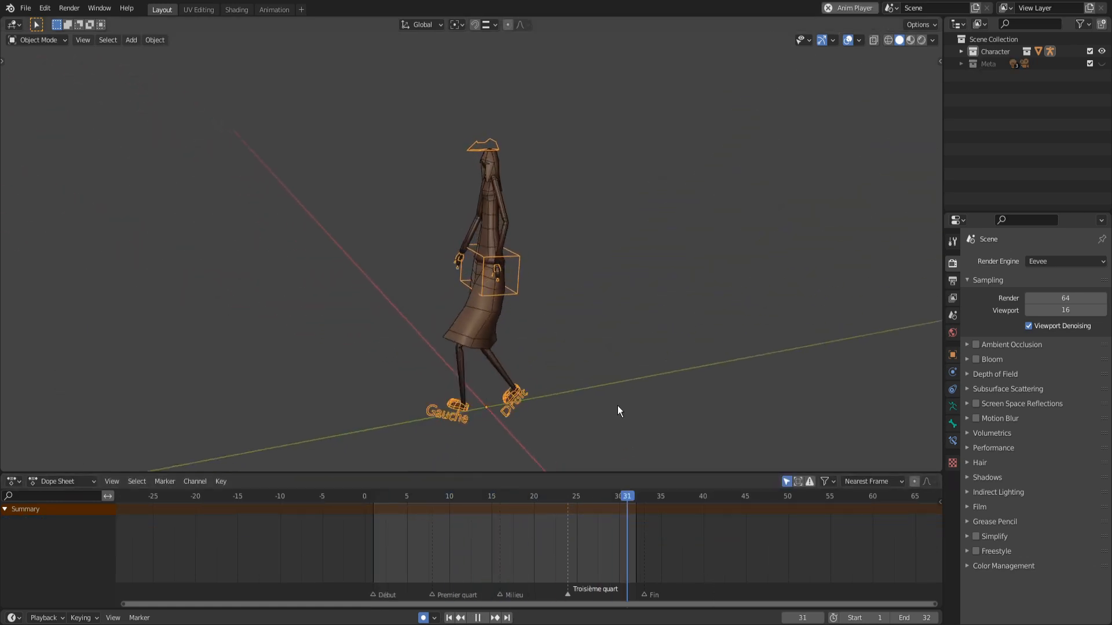
- At frame 1, rotate the body control -11.5° around the global Z axis
{"action": "key", "text": "KP_3"}
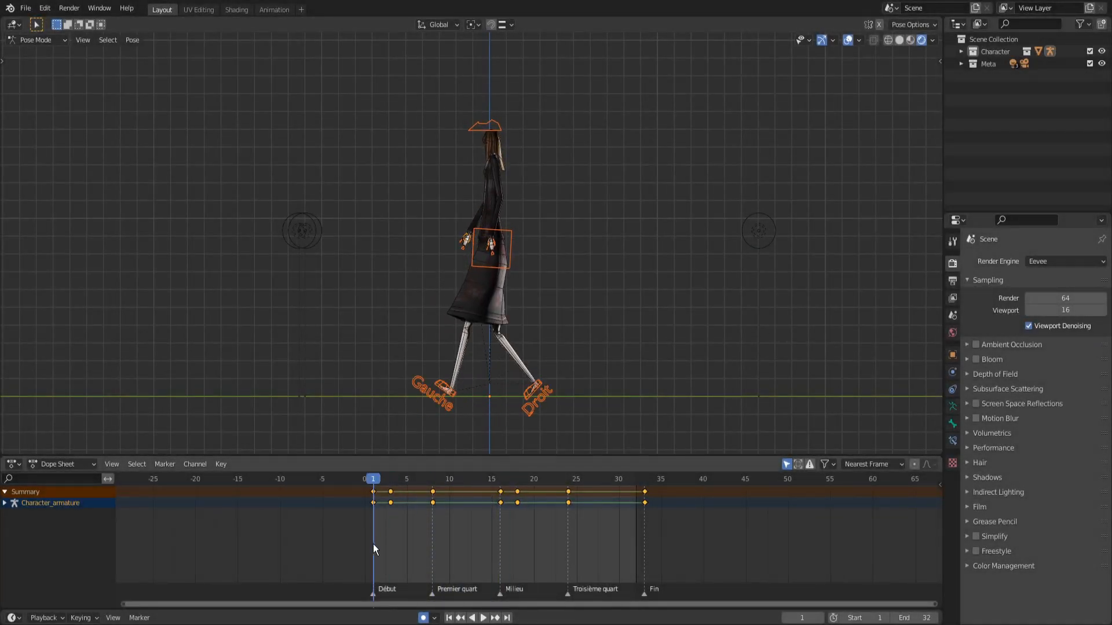
{"action": "left_click_drag", "start_coordinate": [346, 552], "coordinate": [613, 607]}
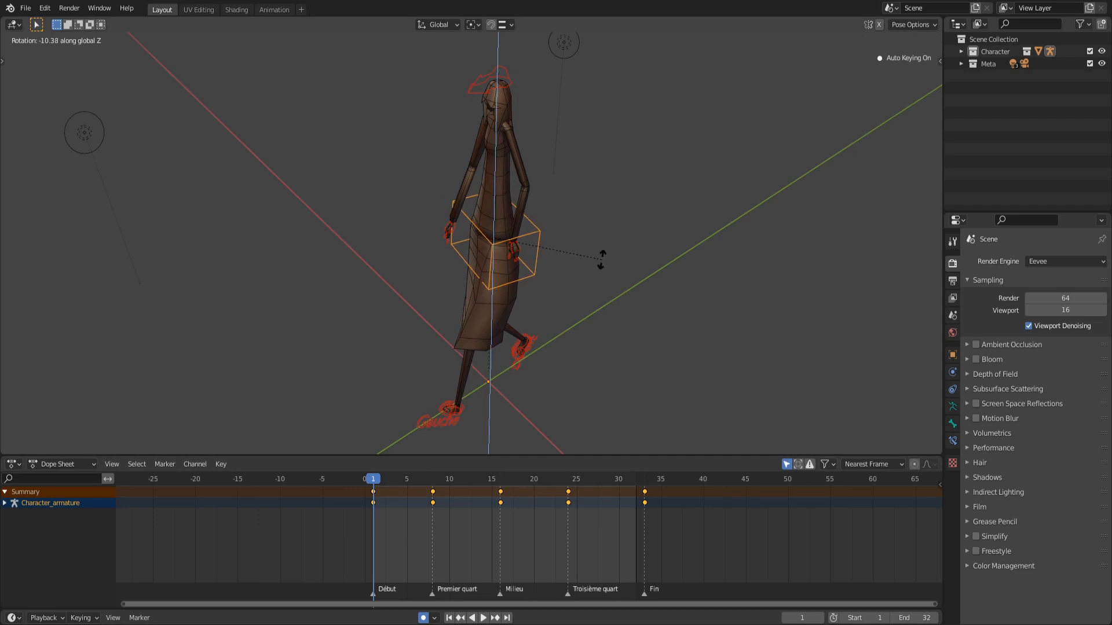
{"action": "left_click", "coordinate": [598, 266]}
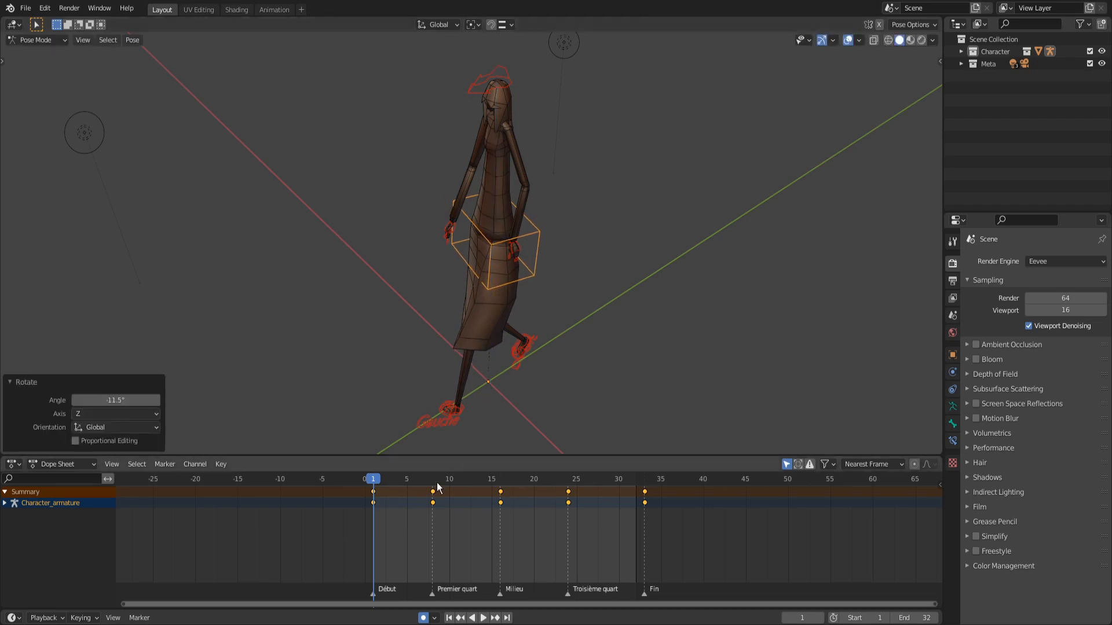
- At the middle marker, frame 16, rotate the body control about 15° around the global Z axis
{"action": "left_click", "coordinate": [381, 495]}
{"action": "key", "text": "space"}
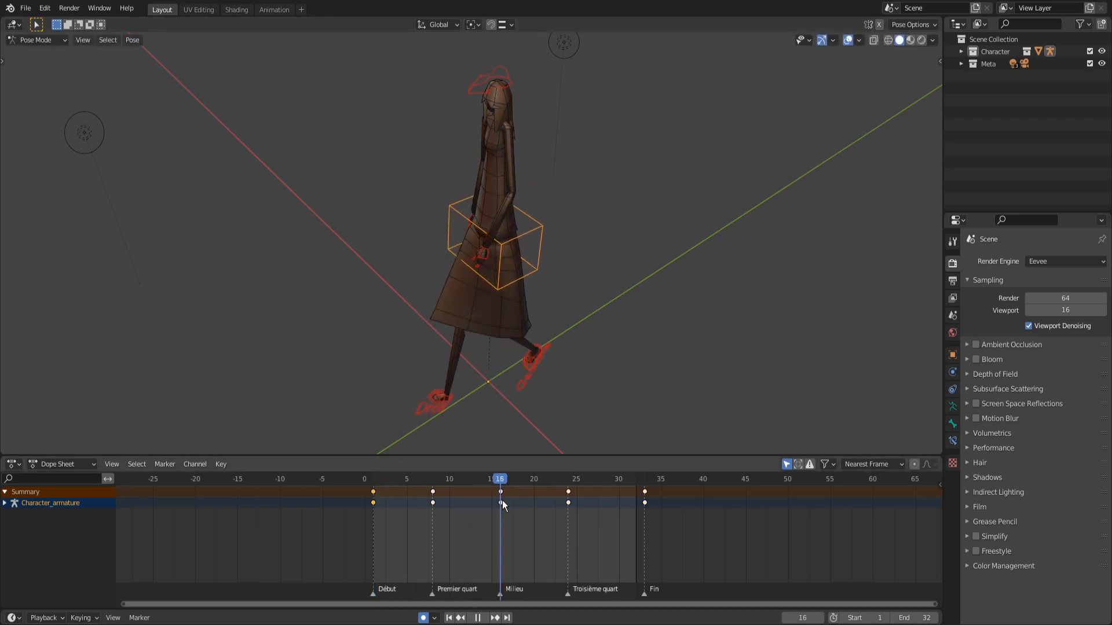
{"action": "key", "text": "space"}
{"action": "key", "text": "r"}
{"action": "key", "text": "z"}
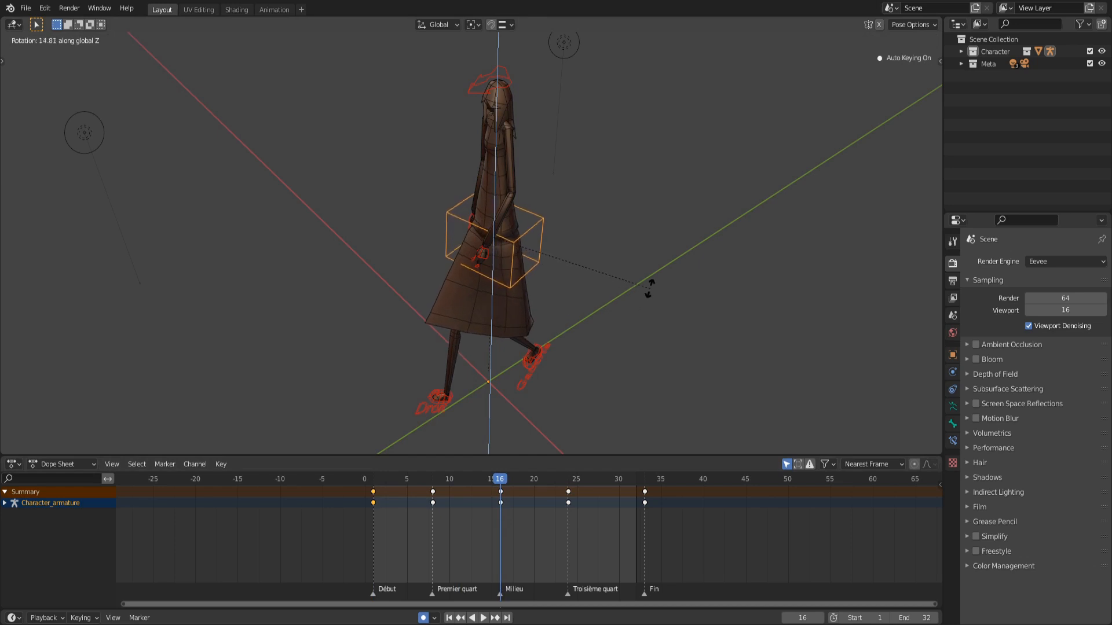
{"action": "left_click", "coordinate": [649, 284]}
- Duplicate the body control's frame 1 keyframe onto the end marker at frame 33
{"action": "left_click", "coordinate": [372, 498]}
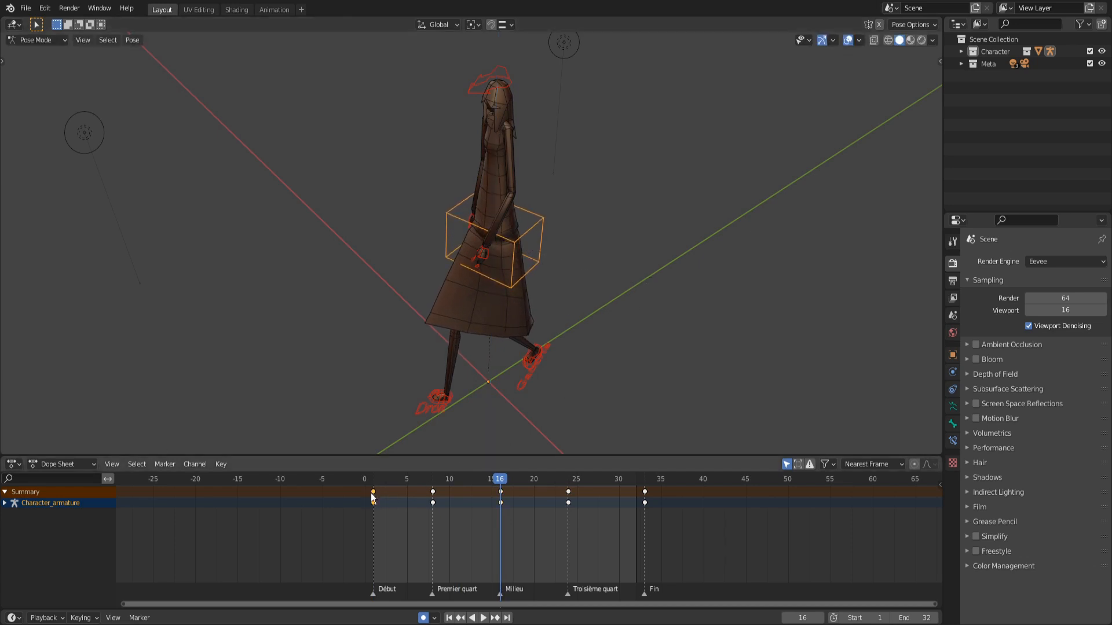
{"action": "key", "text": "shift+d"}
{"action": "left_click", "coordinate": [643, 494]}
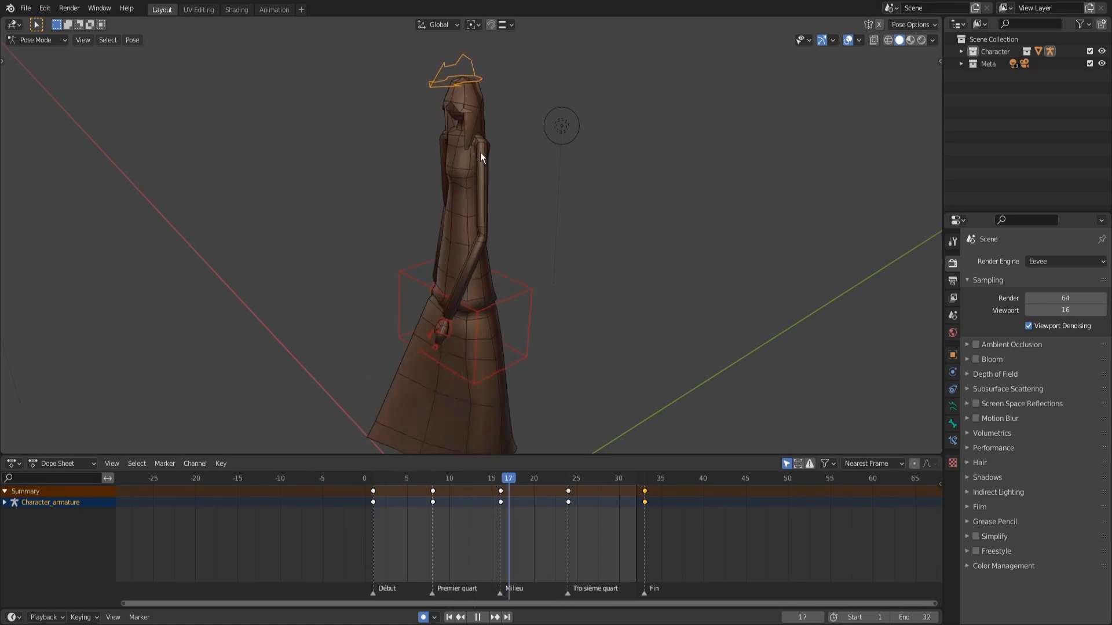
- Examine the walk cycle during playback from the side and from an angled view
{"action": "key", "text": "KP_3"}
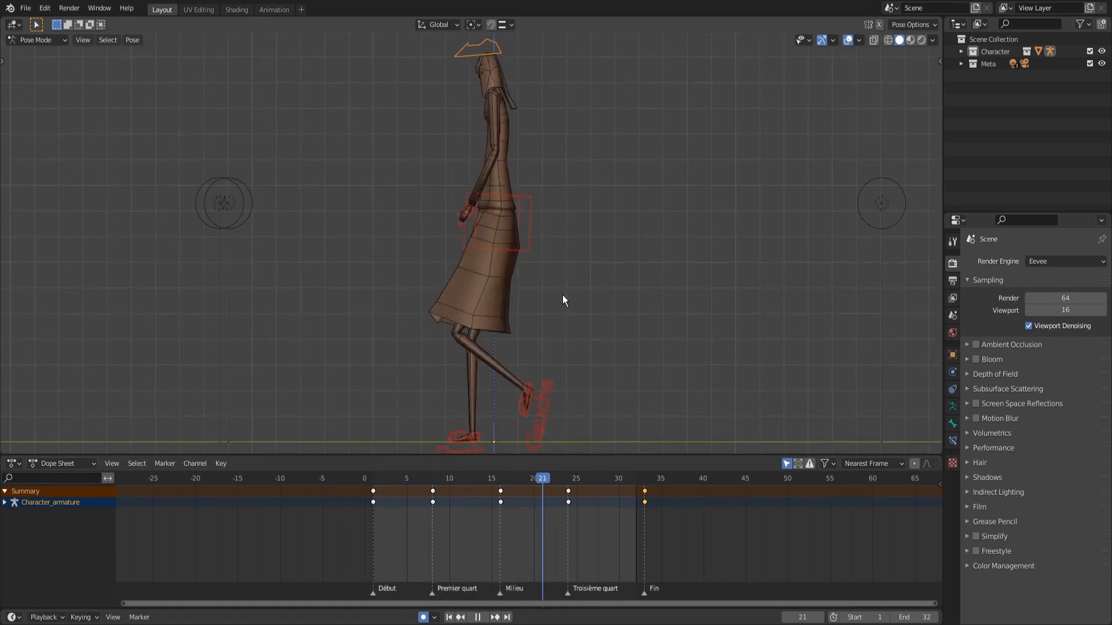
{"action": "middle_click_drag", "start_coordinate": [563, 300], "coordinate": [582, 371]}
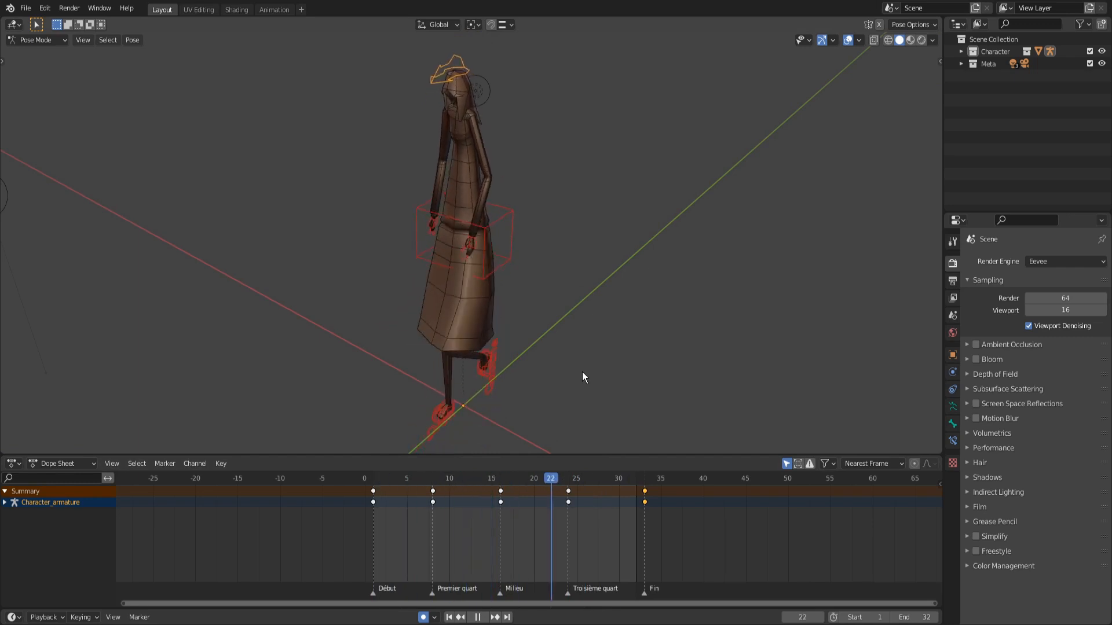